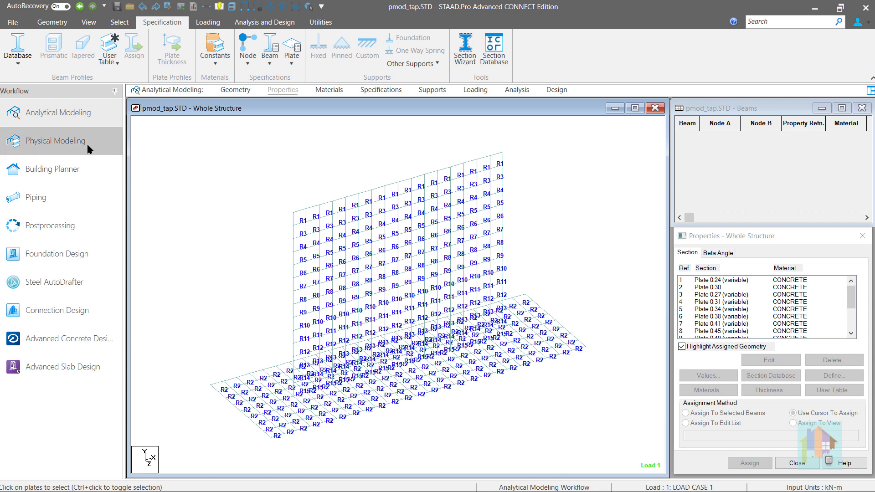
- Switch to the Physical Modeling workflow and display the analysis model of the tapered wall and base slab
left_click(89, 148)
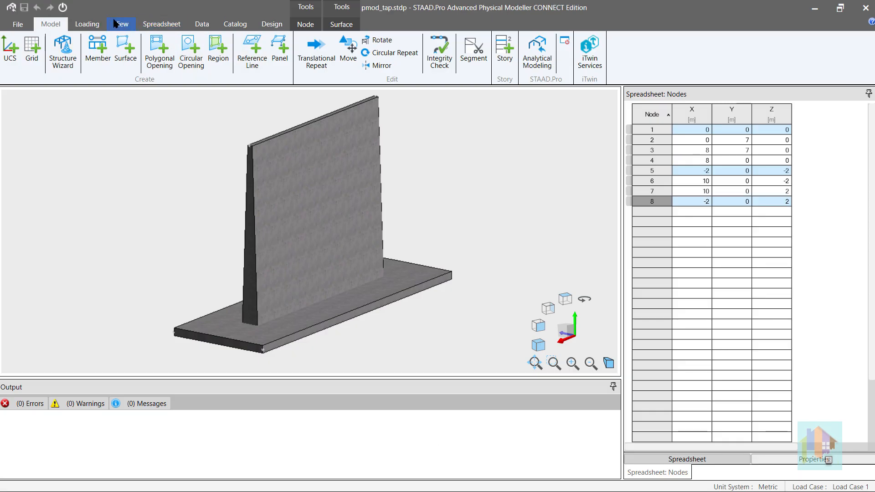
left_click(120, 23)
left_click(657, 48)
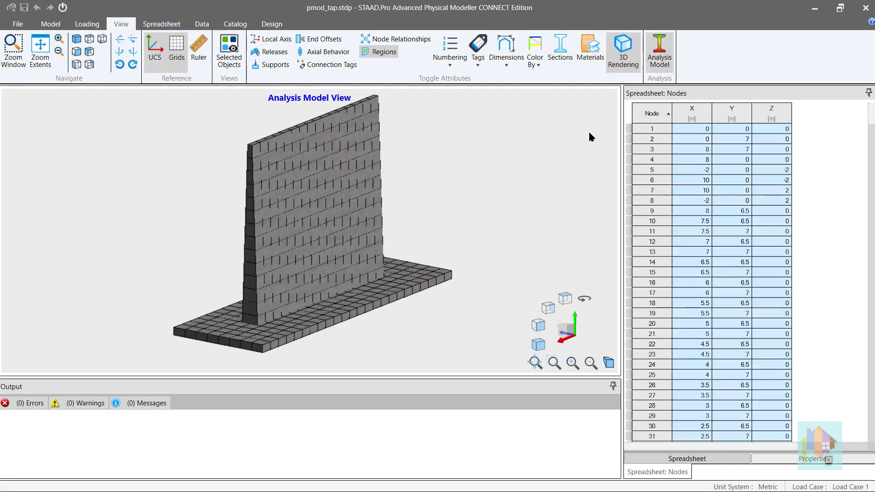
mouse_move(345, 229)
middle_mouse_down()
mouse_move(357, 222)
mouse_move(341, 231)
middle_mouse_up()
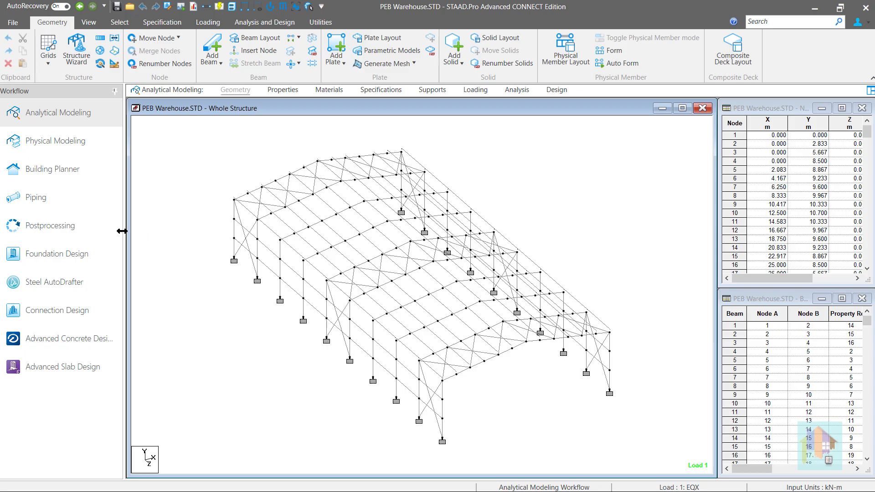
- Switch PEB Warehouse.STD to the Postprocessing workflow and show the beam Utilization results layout
left_click(119, 231)
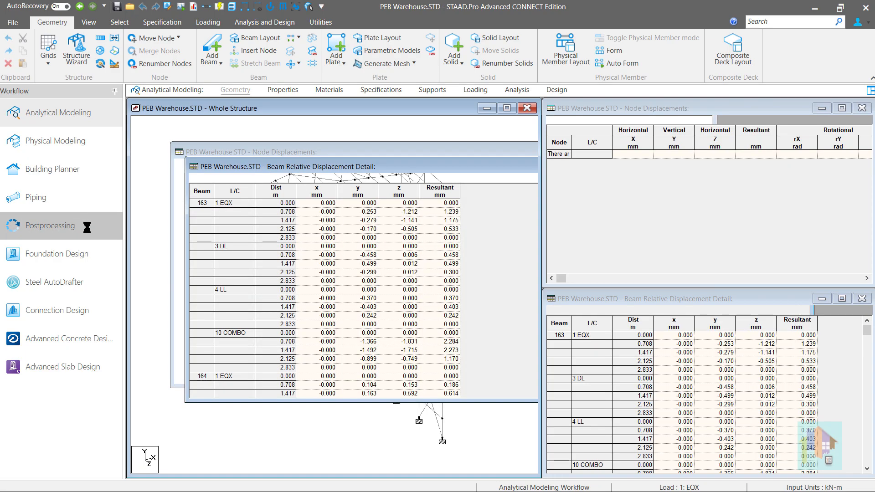
left_click(348, 46)
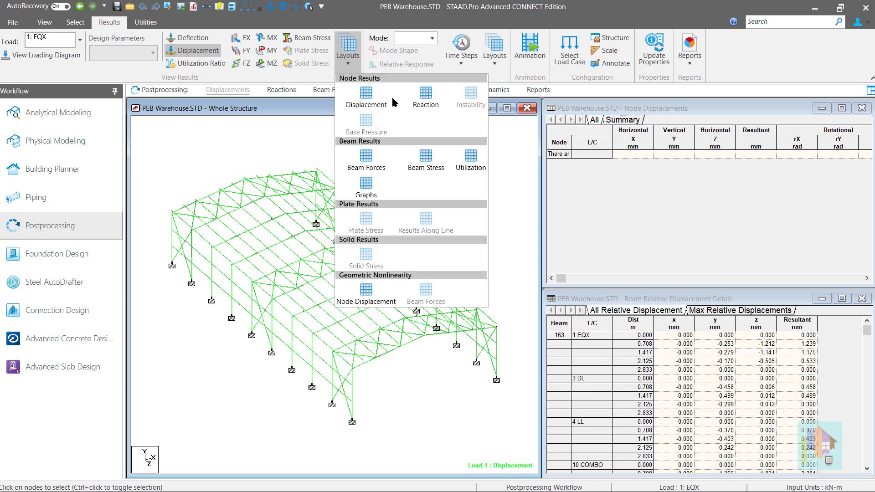
left_click(468, 157)
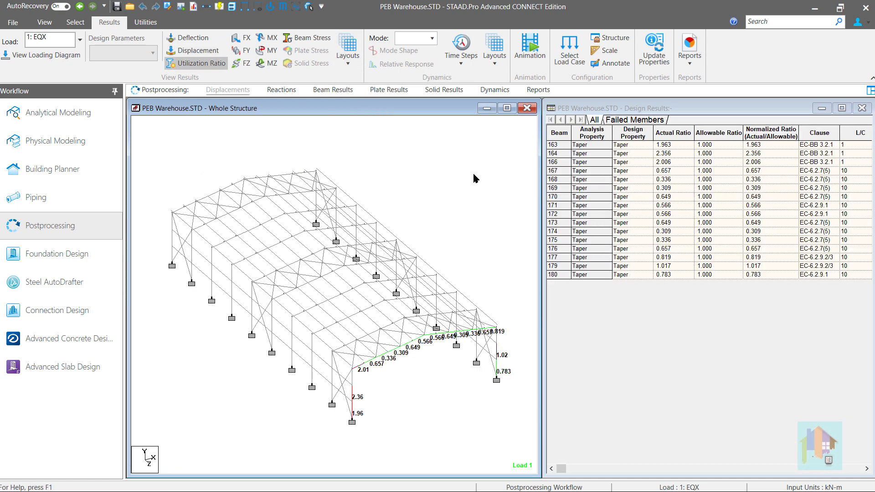
- Display the warehouse structure with Full Sections through the Structure Diagrams settings
right_click(474, 178)
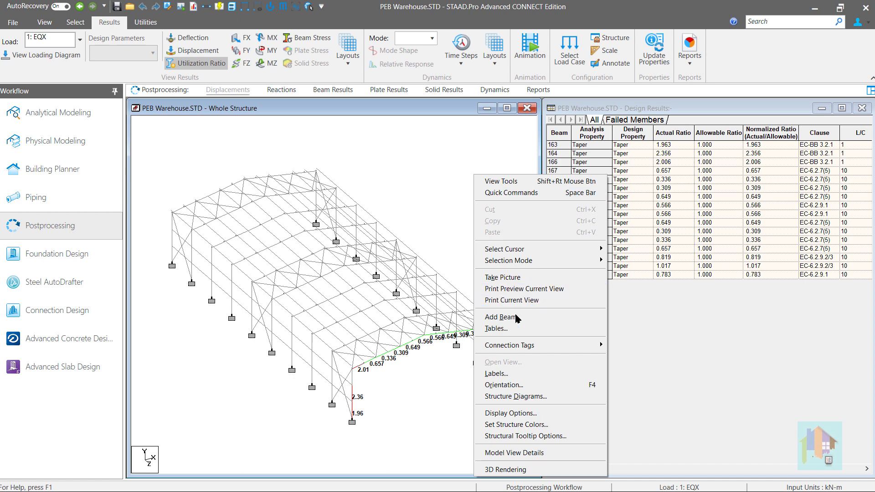
left_click(501, 396)
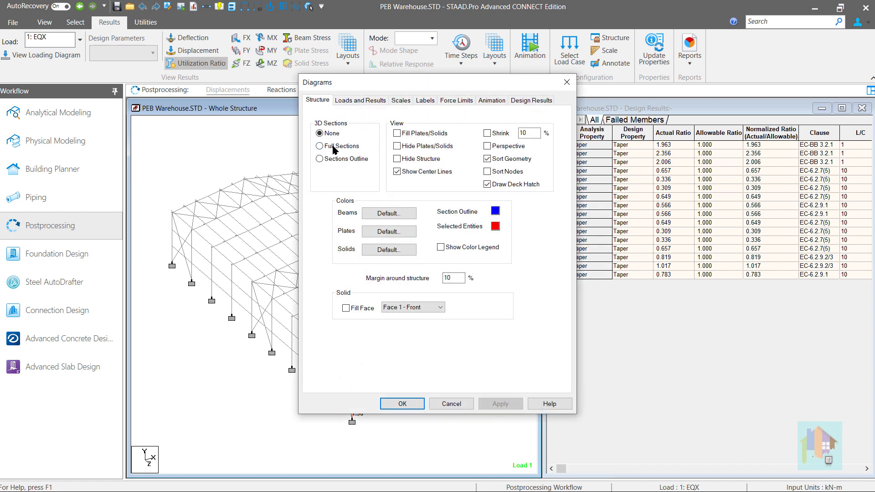
left_click(336, 147)
left_click(420, 405)
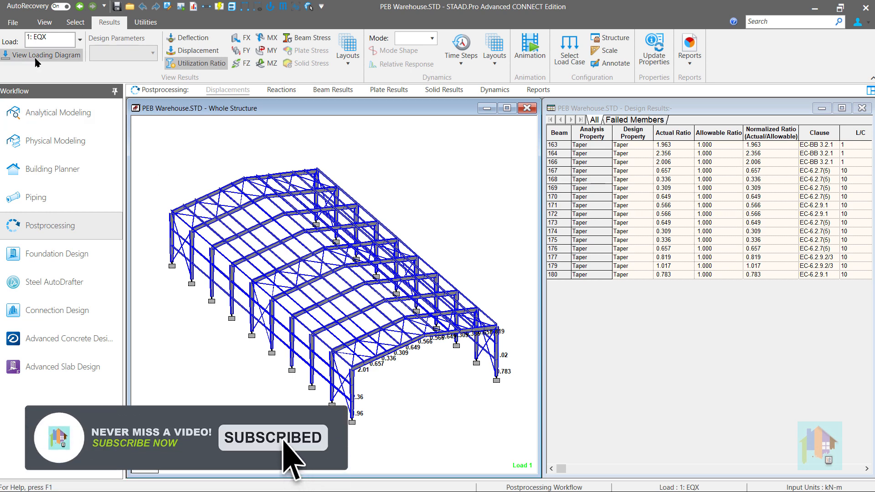
- Open the About STAAD.Pro information from the program's help page
left_click(17, 25)
left_click(20, 305)
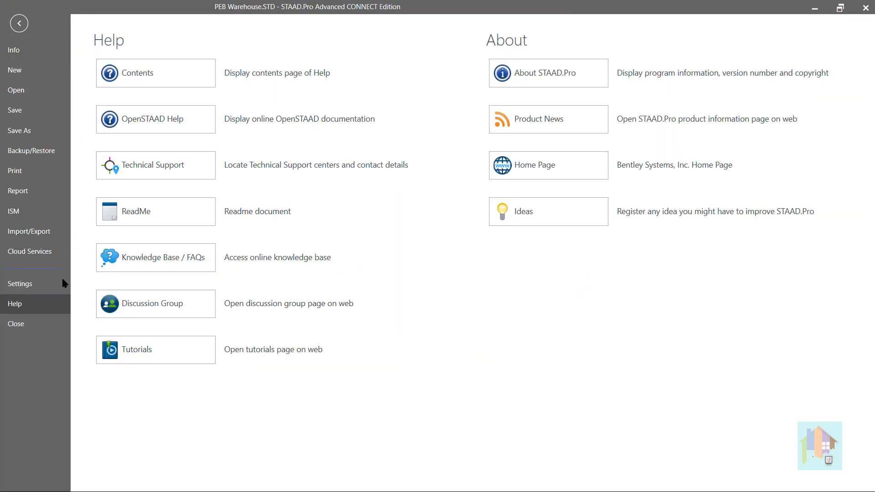
left_click(515, 77)
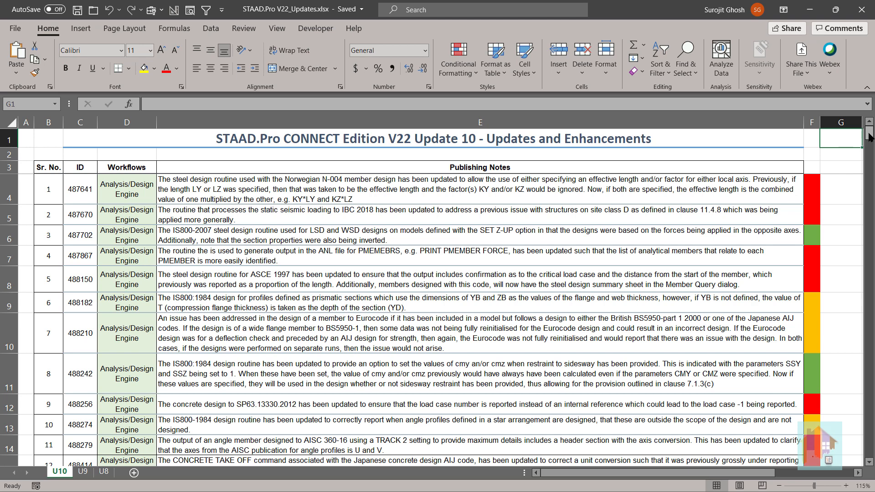
- Look through the V22 Update 10 enhancements list in the Excel workbook, including the Rigid Floor Diaphragm entry 487863
left_click_drag(870, 134, 869, 463)
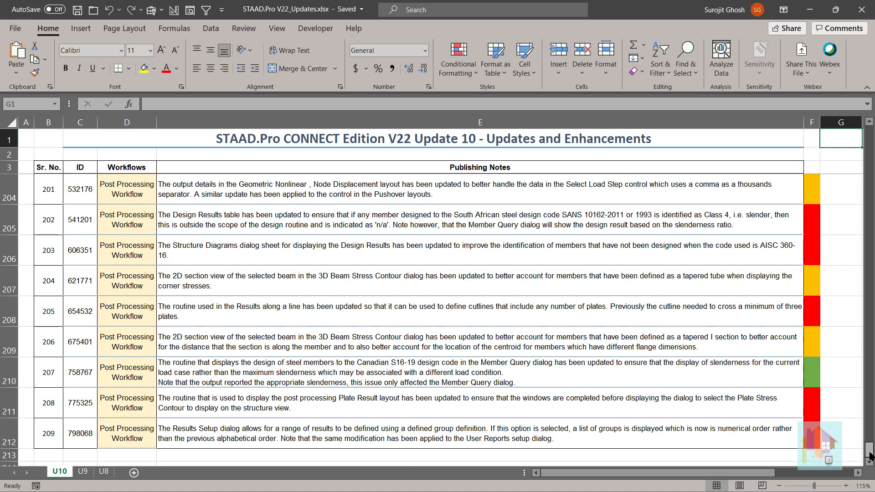
left_click_drag(871, 456, 870, 456)
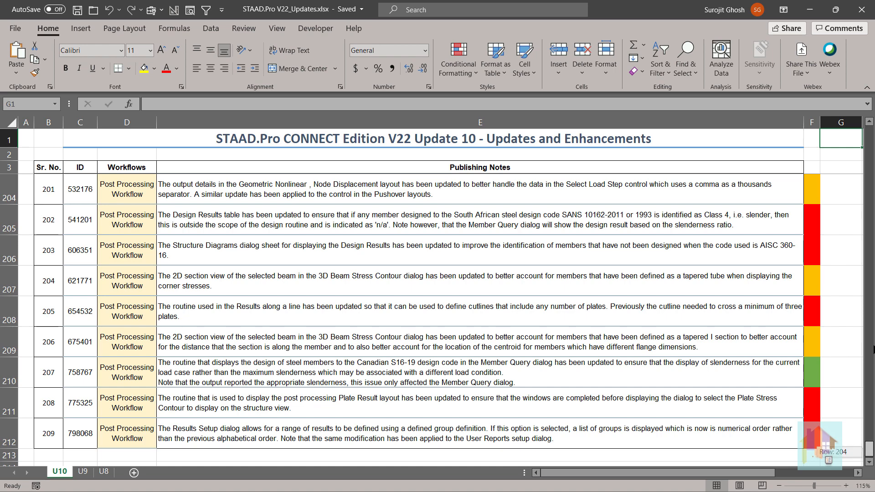
left_click_drag(873, 348, 872, 132)
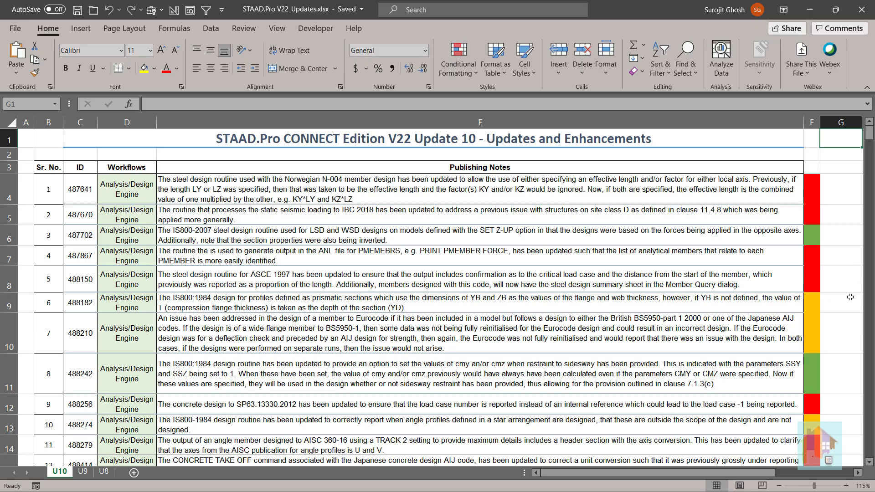
scroll(851, 298, "down", 10)
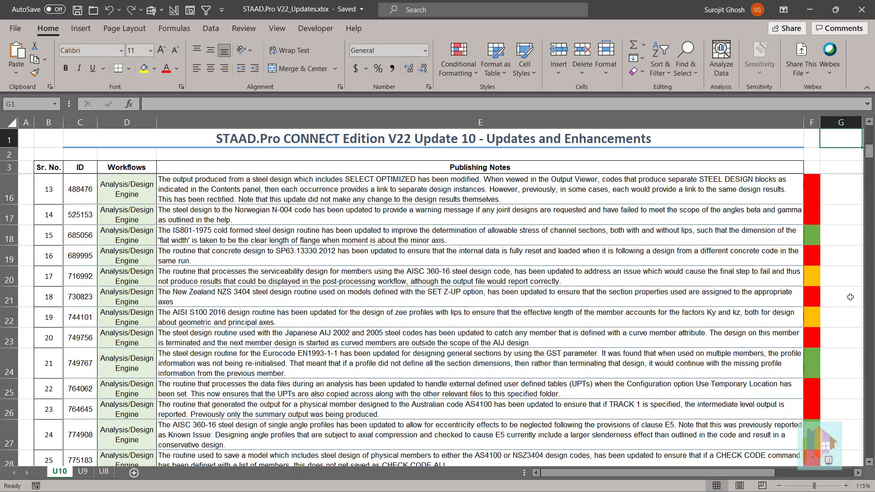
scroll(850, 297, "down", 2)
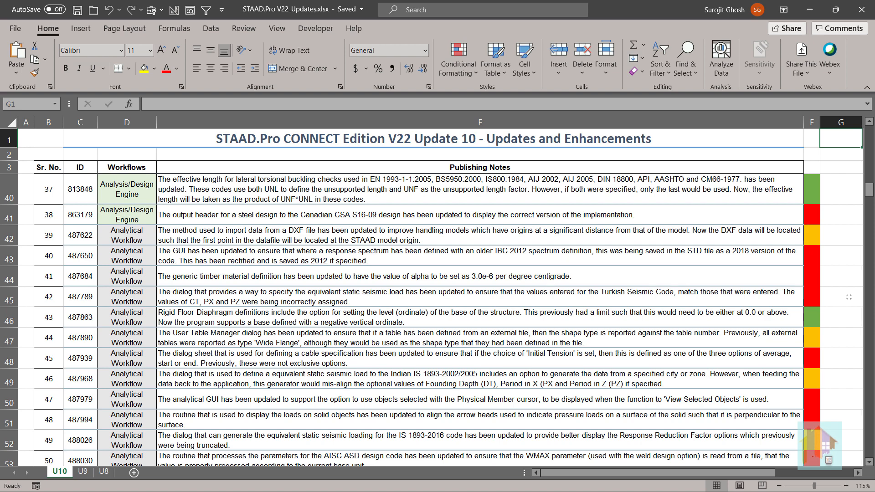
left_click(791, 315)
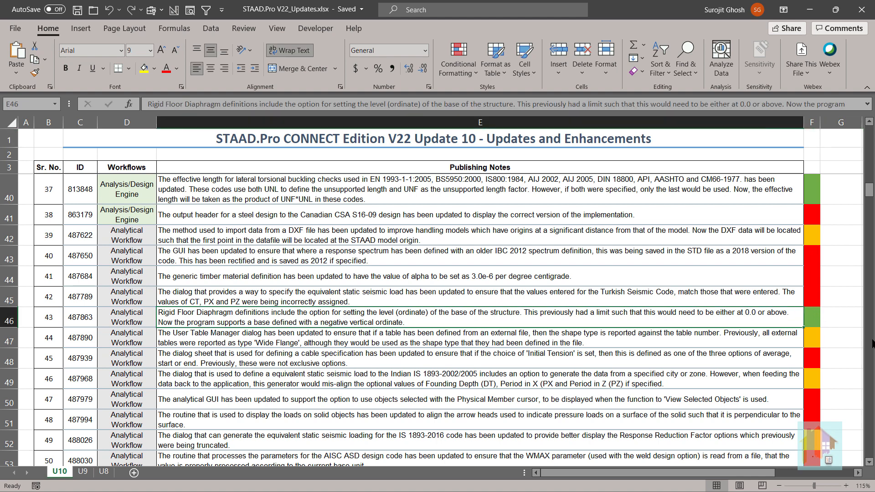
scroll(871, 344, "up", 3)
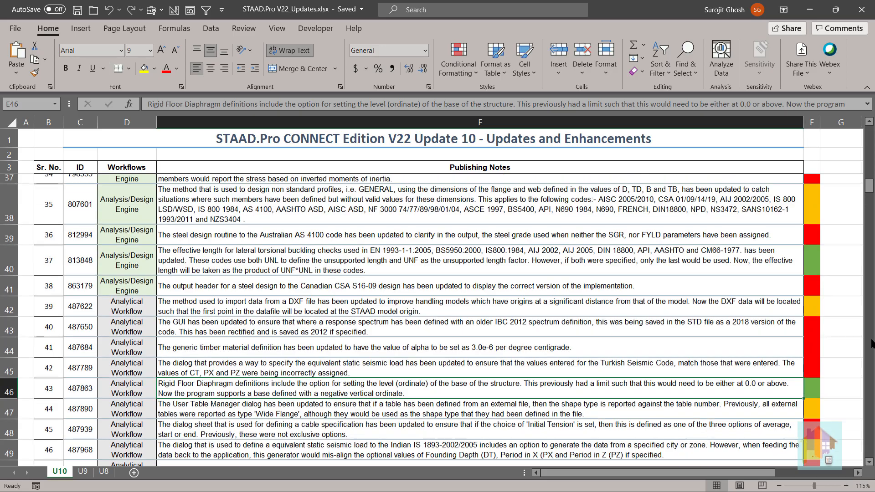
- Switch to the browser and review the STAAD.Pro CONNECT Edition release list on the Revision History page
key("alt+Tab")
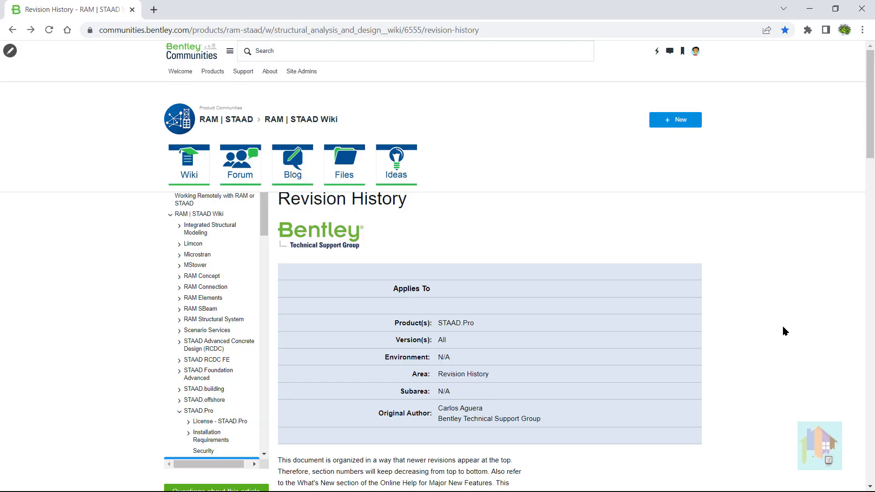
scroll(782, 329, "down", 6)
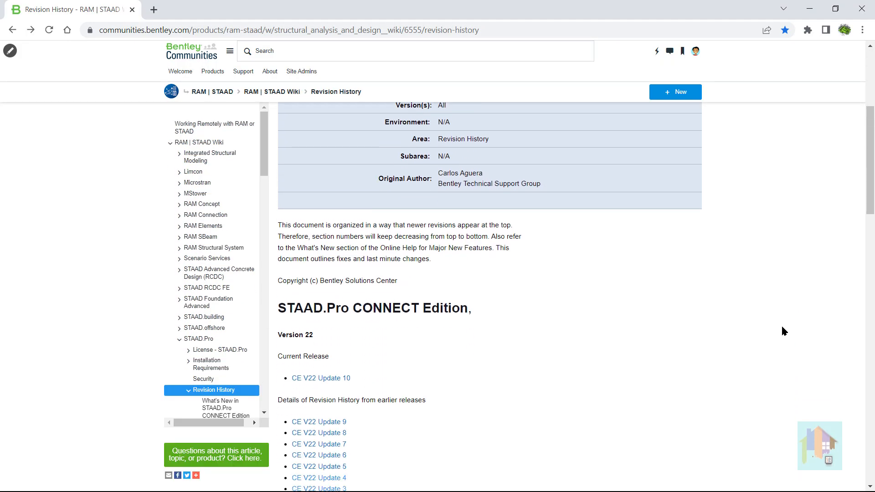
left_click(336, 329)
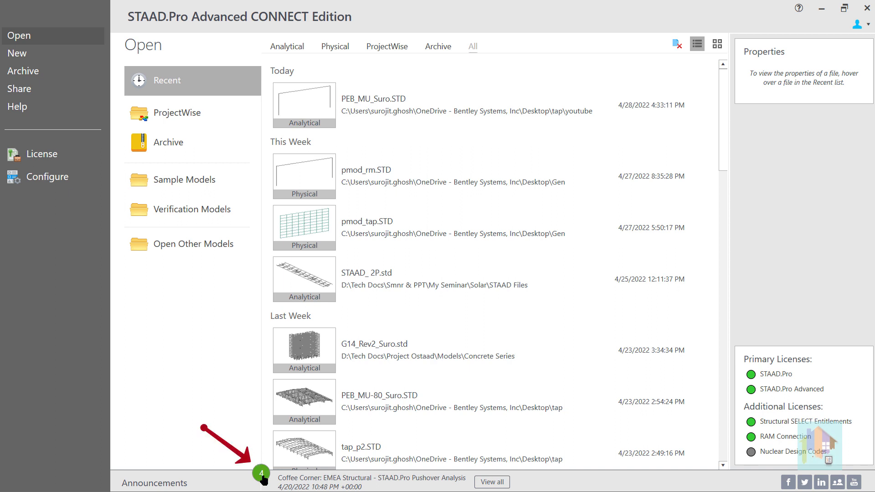
- Expand the V22 Update 10 release announcement in the STAAD.Pro news and open its linked release article
left_click(336, 488)
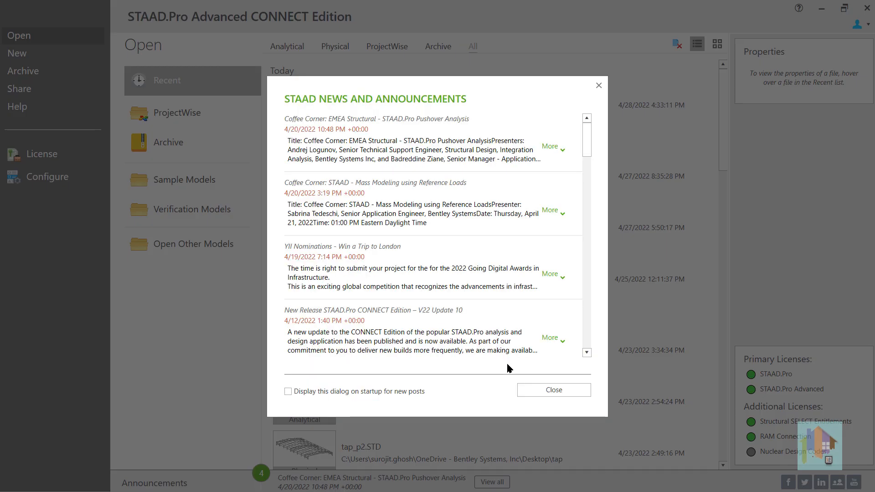
left_click(551, 338)
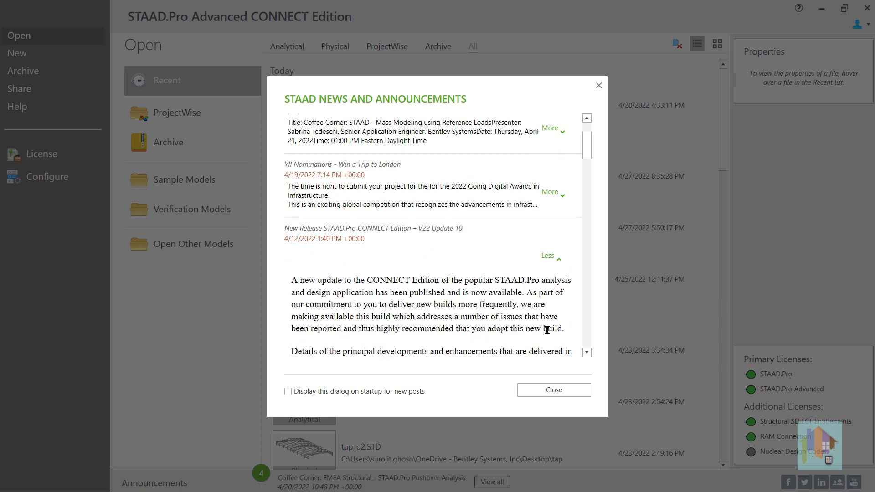
scroll(547, 330, "down", 1)
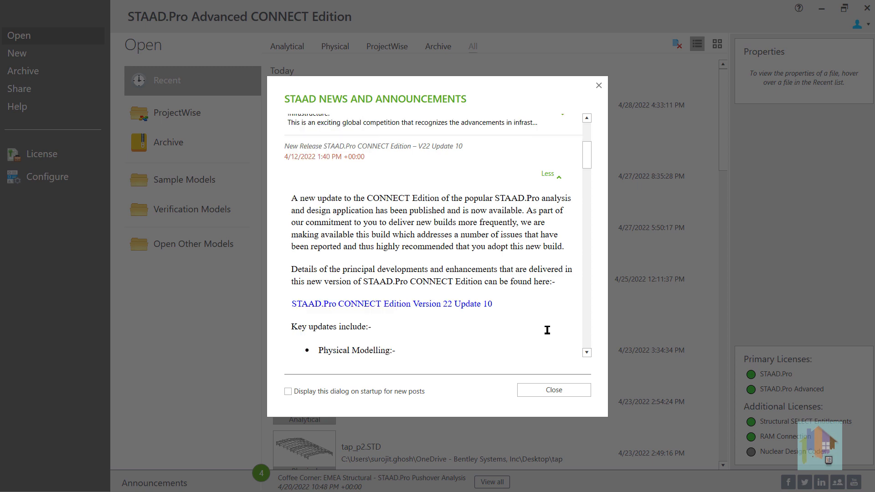
scroll(547, 331, "down", 5)
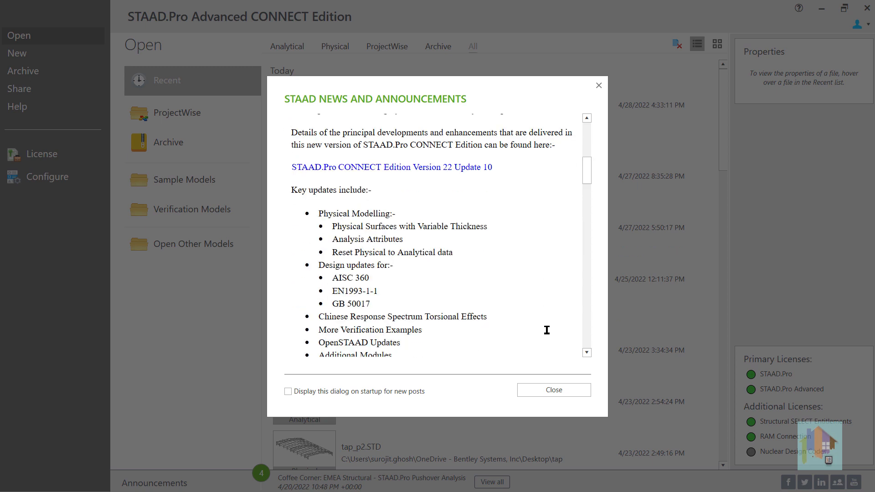
left_click(454, 168, "ctrl")
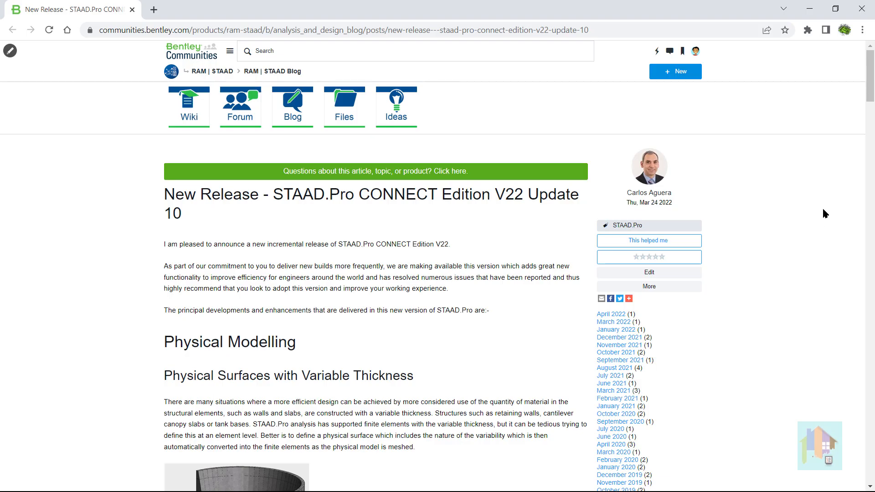
- Open the CONNECTION Client and show its available application updates
left_click(775, 487)
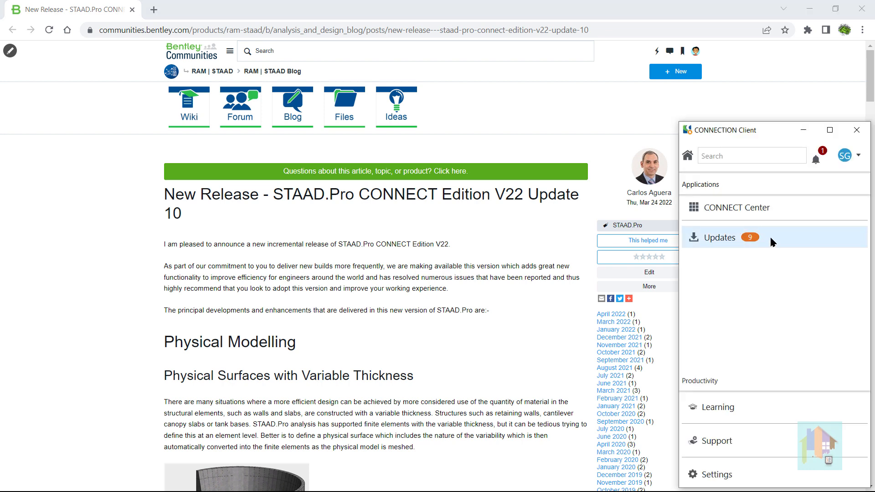
left_click(771, 239)
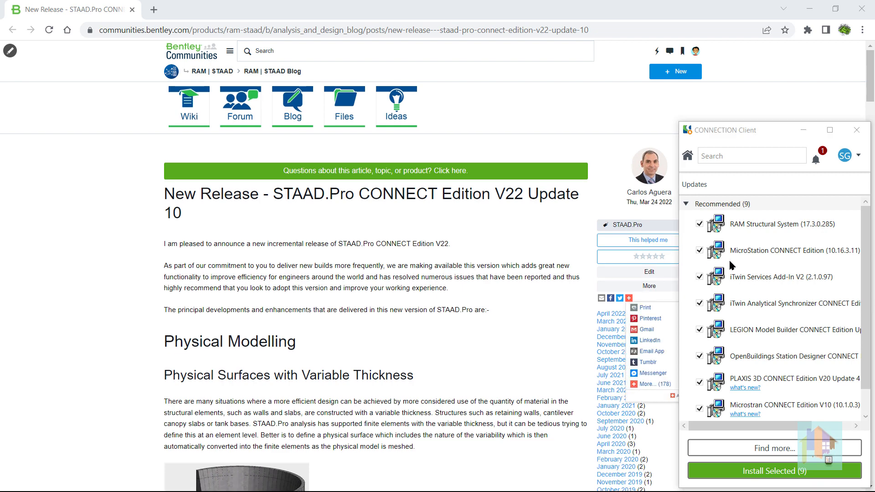
- Read the Physical Modelling and Analysis Attributes sections of the release article
scroll(556, 314, "down", 5)
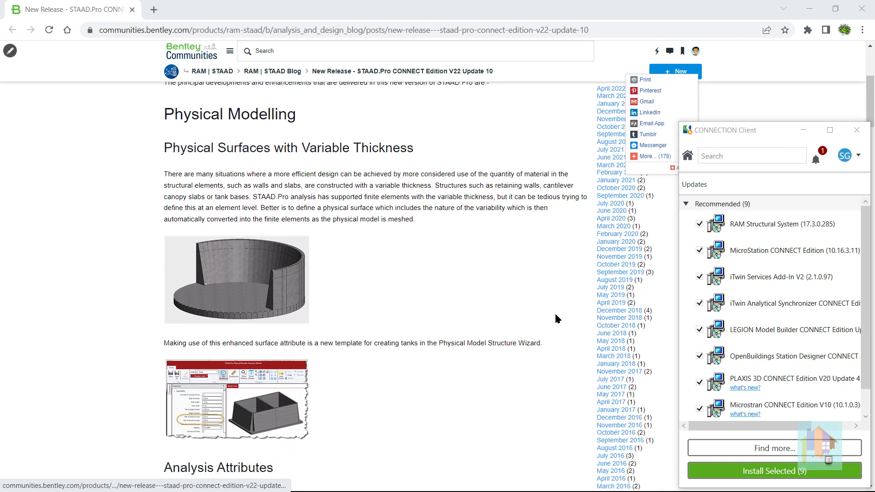
scroll(557, 319, "down", 1)
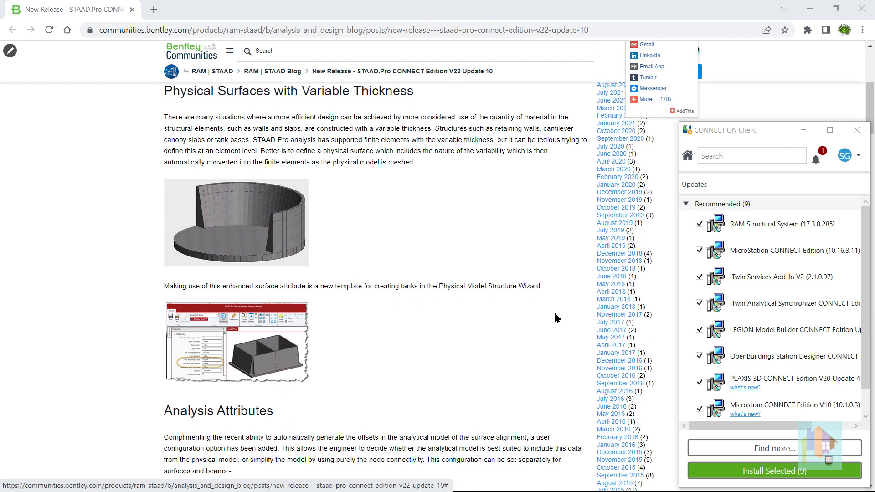
scroll(555, 315, "down", 5)
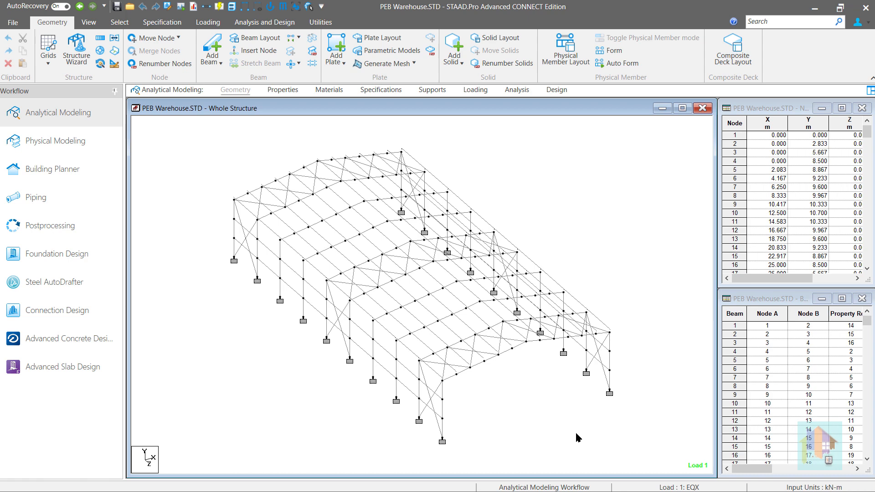
- Select the warehouse's front end bay members, inspect them from another angle in 3D Rendering, and close the rendered view
left_click_drag(576, 434, 394, 309)
right_click(643, 252)
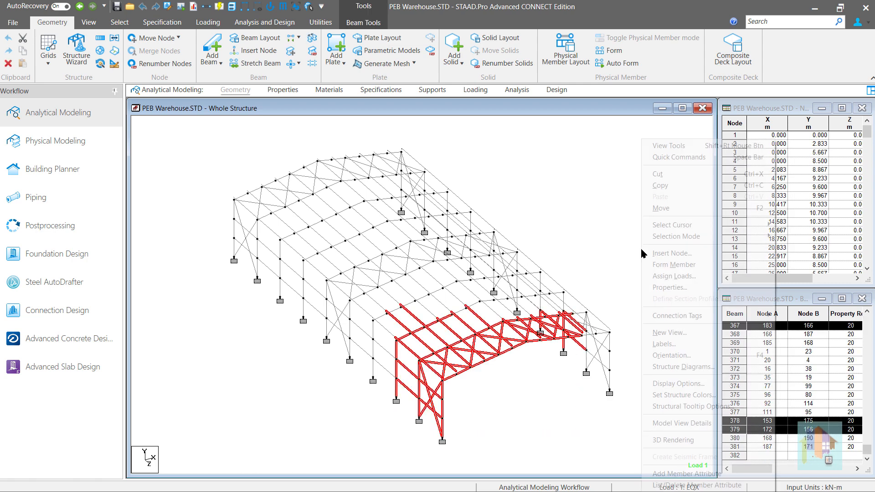
left_click(666, 440)
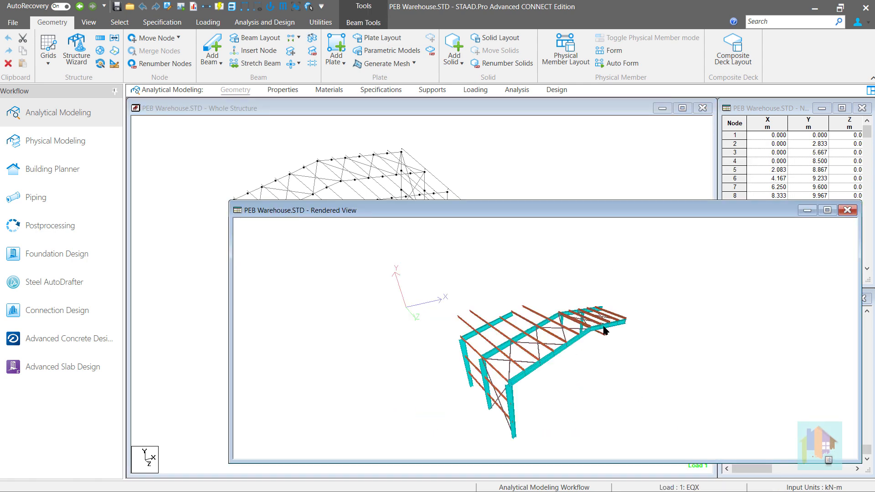
left_click_drag(583, 381, 594, 358)
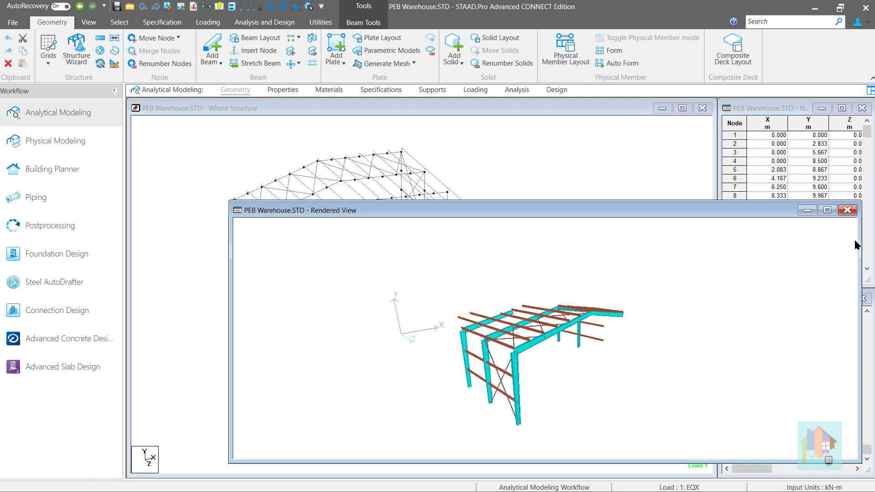
left_click(848, 210)
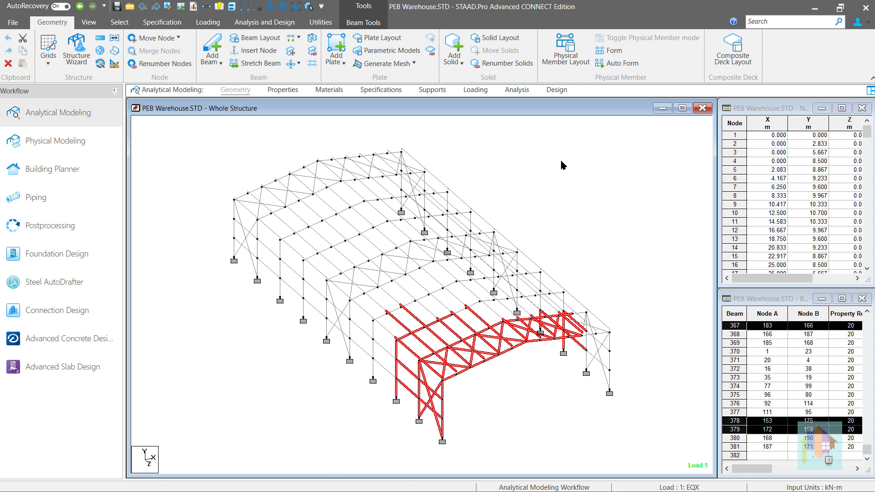
- Expand PARAMETER 1 in the steel design commands and highlight the members assigned to the CHECK CODE command
left_click(557, 90)
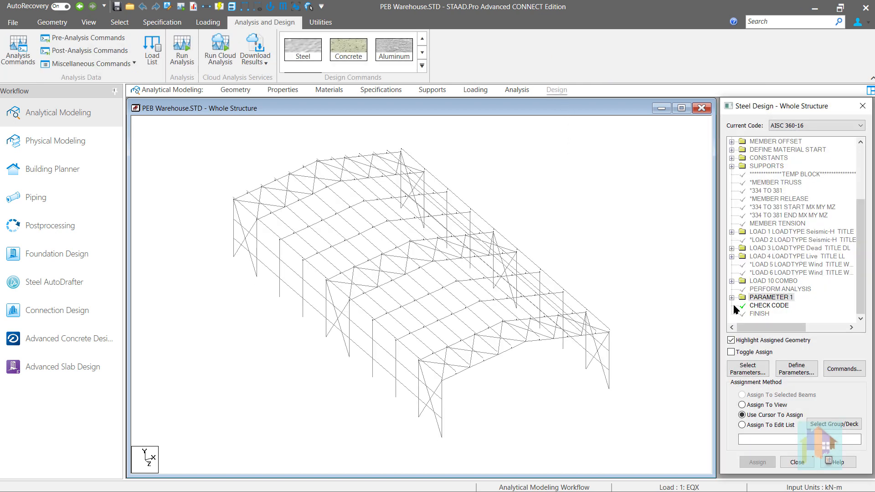
left_click(733, 298)
left_click(771, 314)
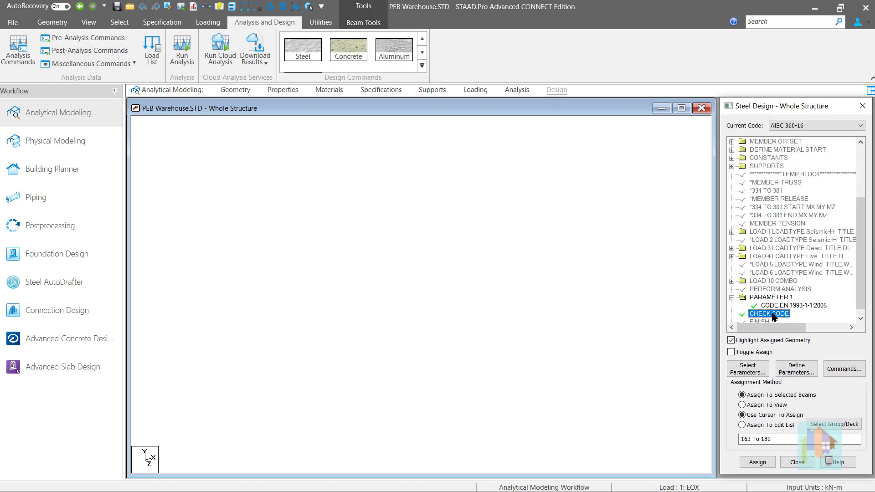
- Show the Utilization results layout in Postprocessing for the highlighted end frame members
left_click(91, 223)
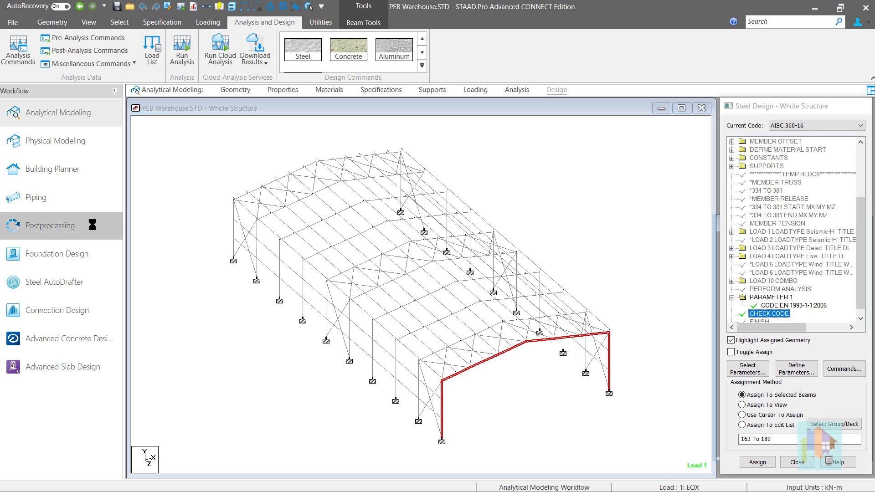
left_click(357, 55)
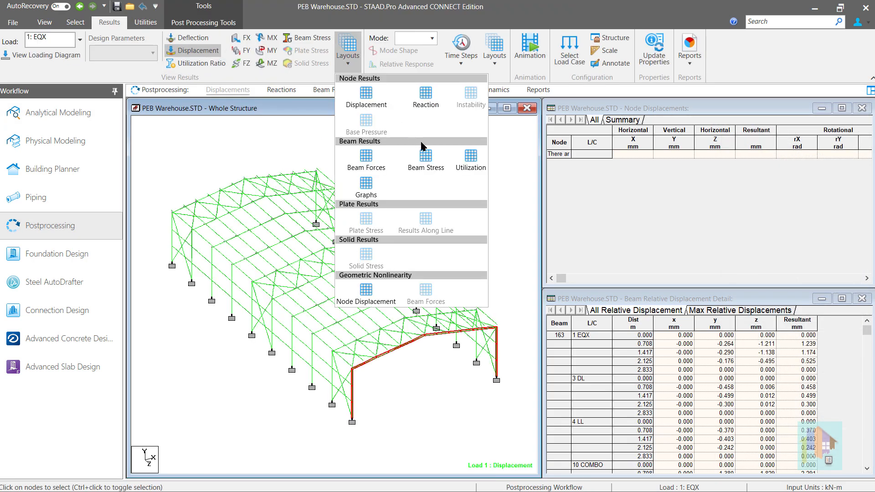
left_click(472, 165)
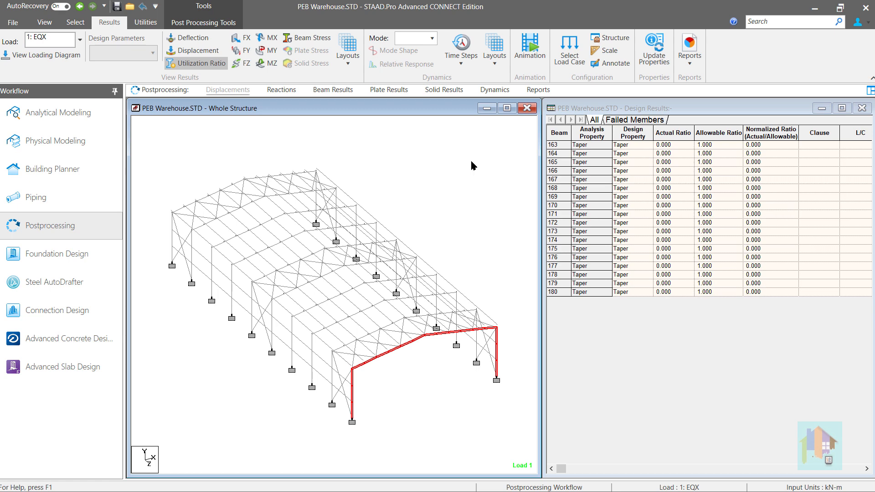
- Return to Analytical Modeling and view the Tapered I and Tapered Tube input forms for defining a section property
left_click(95, 111)
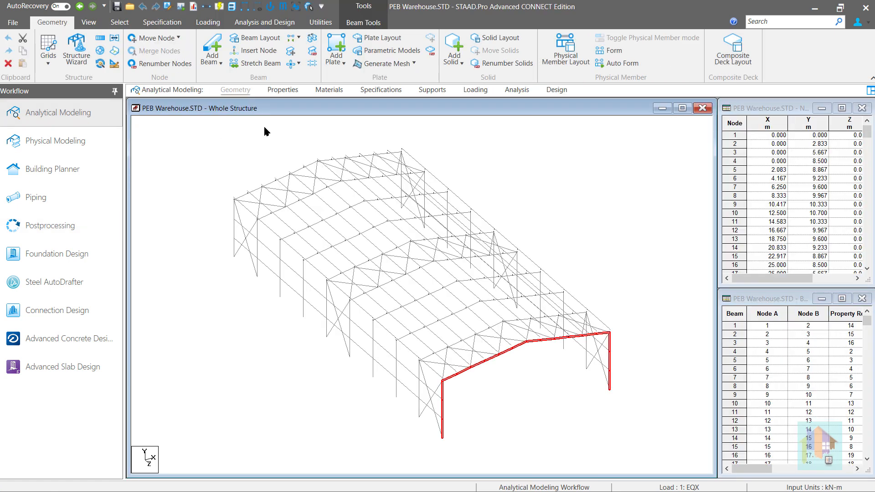
left_click(295, 92)
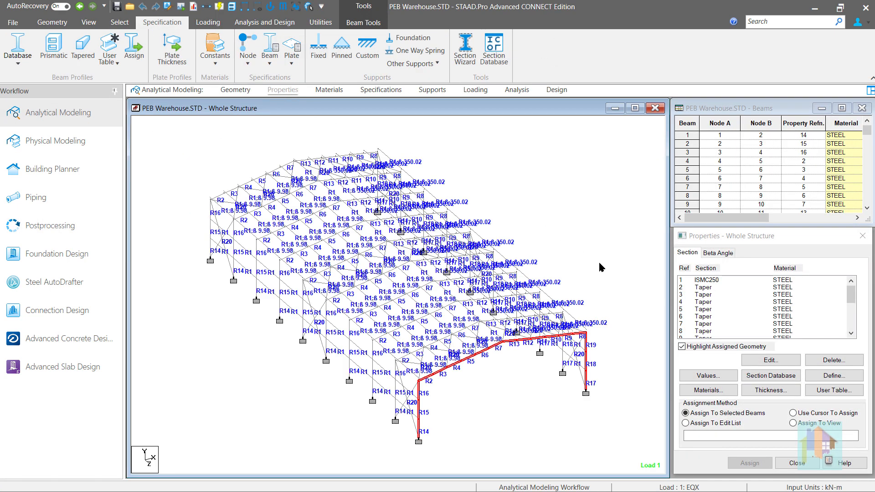
left_click(831, 378)
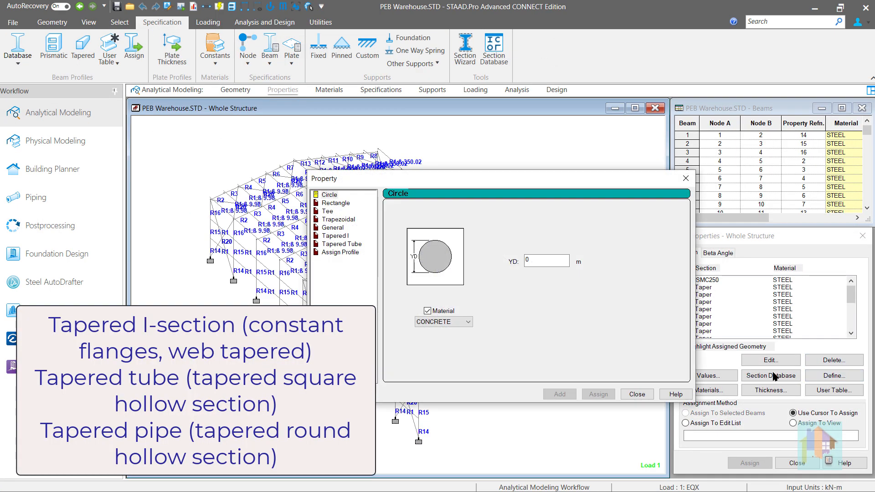
left_click(336, 235)
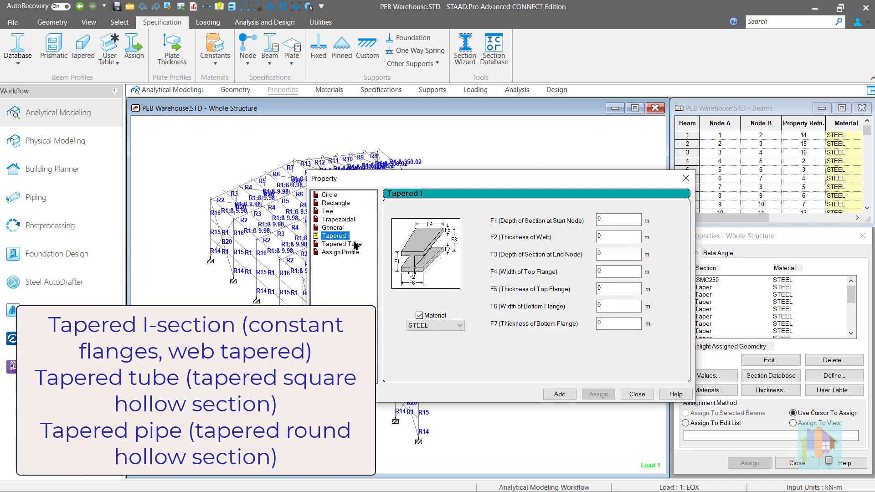
left_click(352, 245)
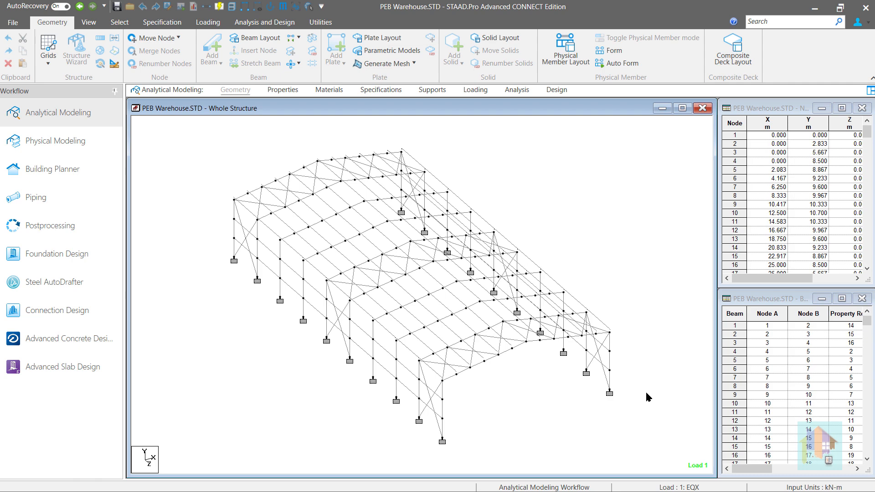
- Highlight the members assigned to Taper section references 6 and 8 in the model's properties, and clear the selection
left_click(287, 90)
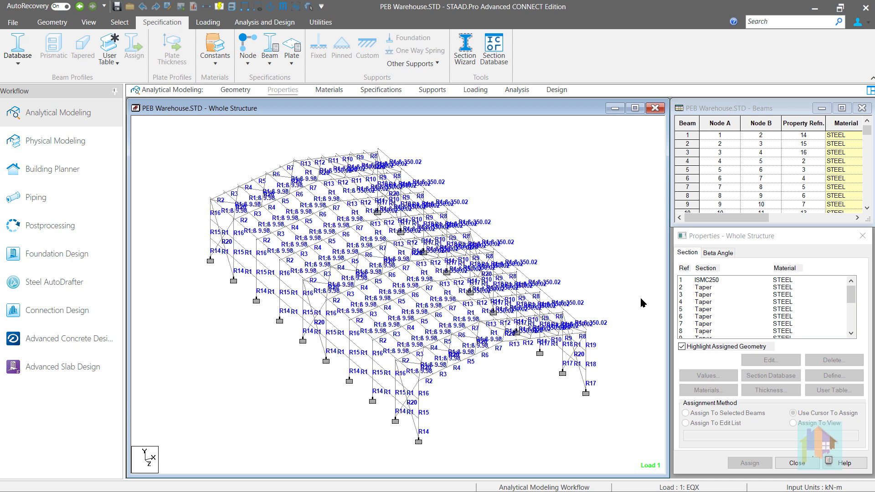
left_click(709, 317)
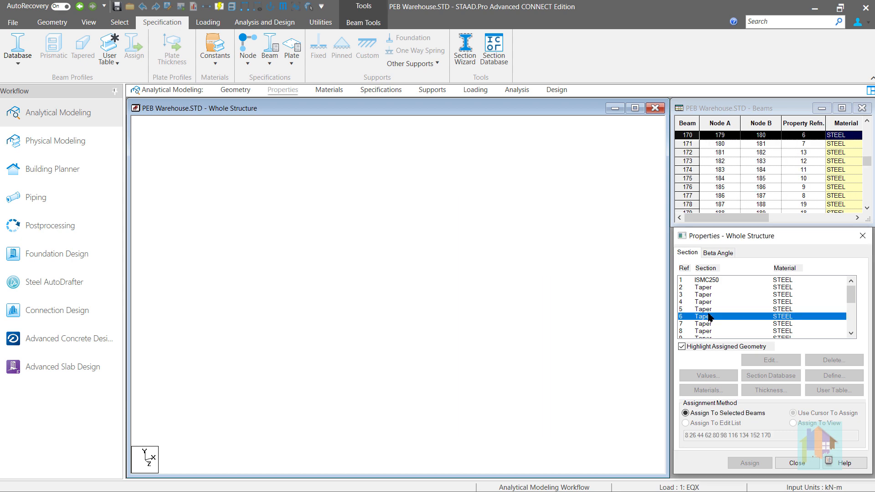
left_click(704, 331)
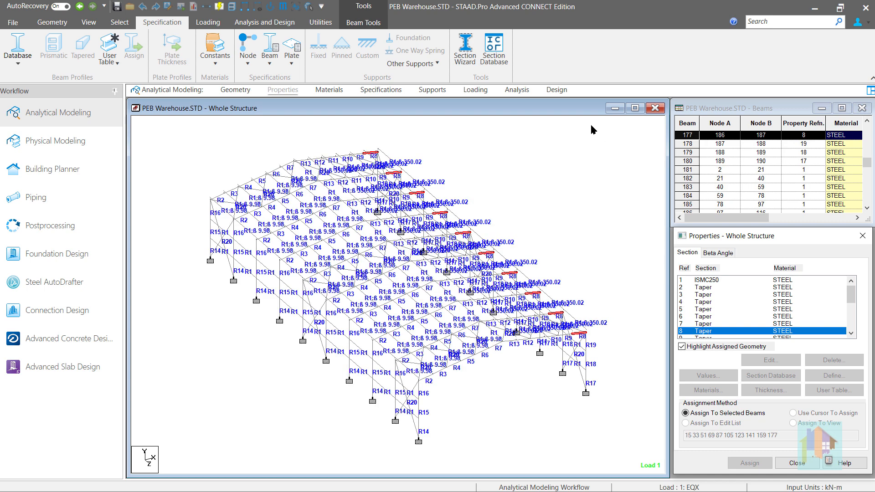
left_click(569, 135)
- Show the EN 1993-1-1:2005 code under PARAMETER 1, highlight the members assigned to CHECK CODE, and clear the highlight
left_click(551, 90)
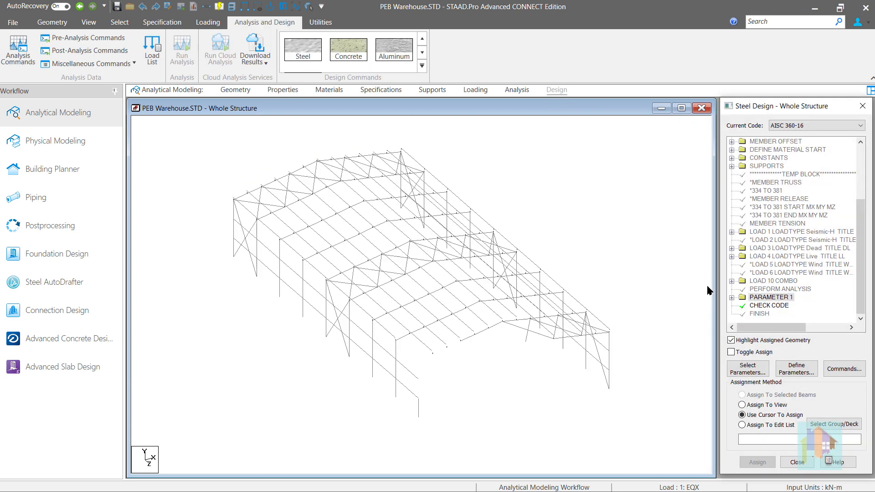
left_click(731, 297)
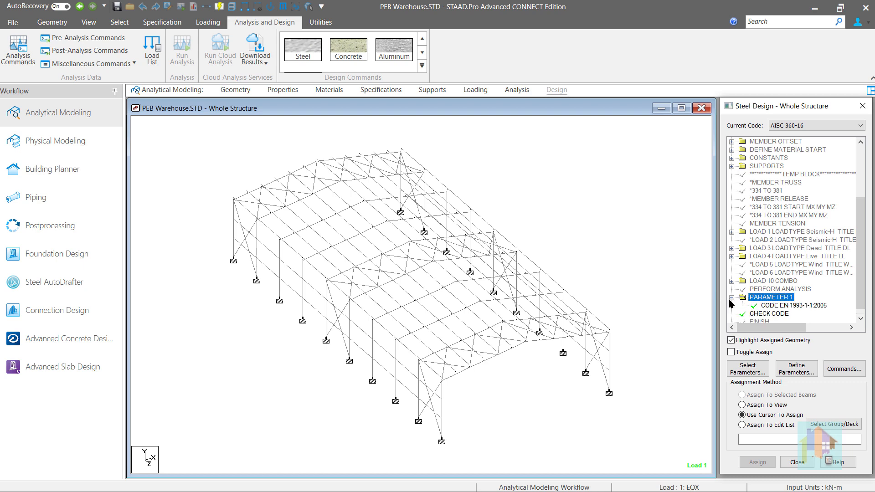
left_click(760, 316)
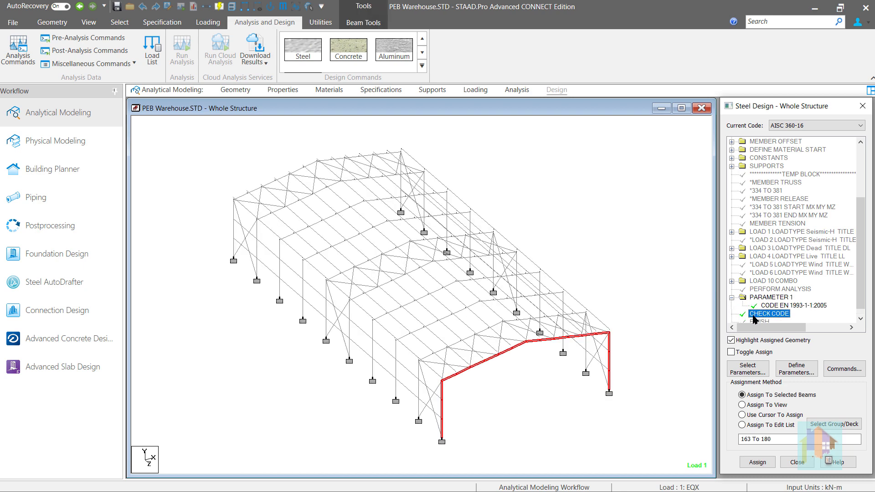
left_click(697, 309)
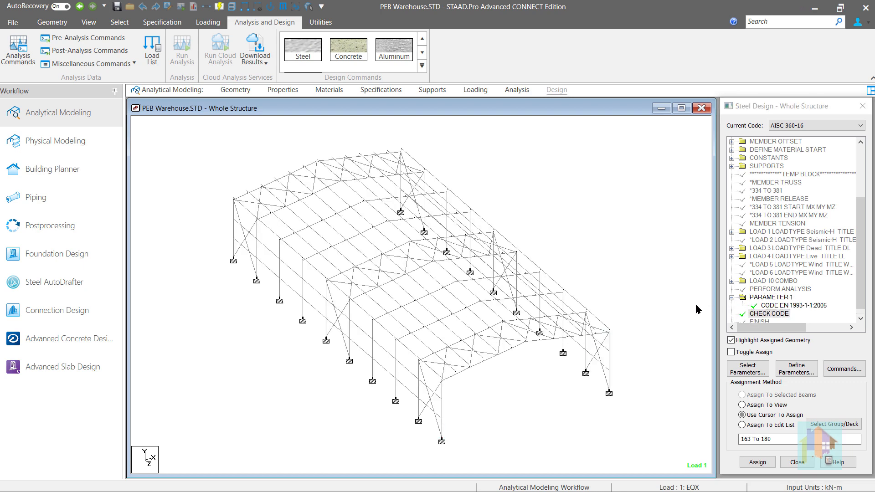
- Show the Utilization layout in Postprocessing, locate beam 175 from the design results table, and deselect it
left_click(95, 226)
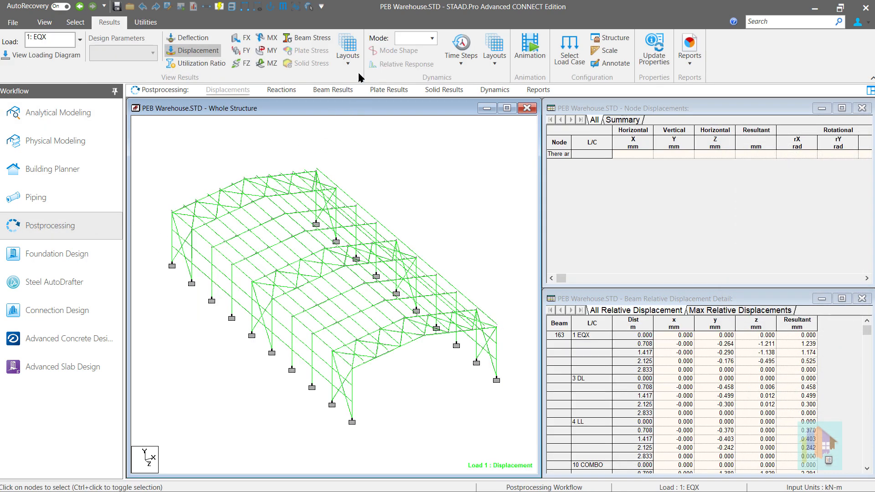
left_click(348, 59)
left_click(467, 160)
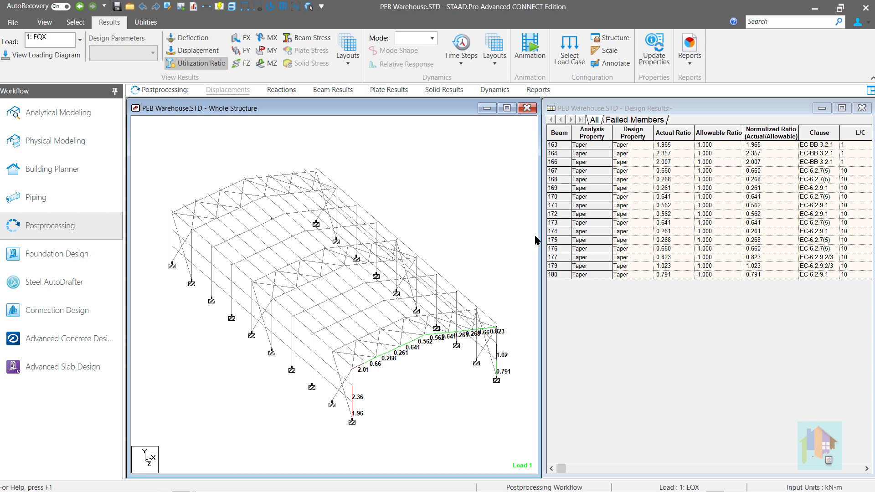
left_click(556, 240)
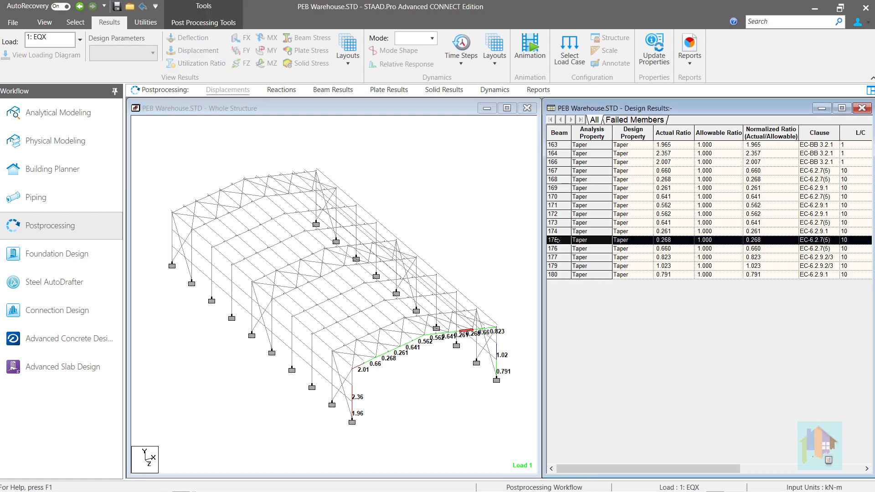
left_click(512, 245)
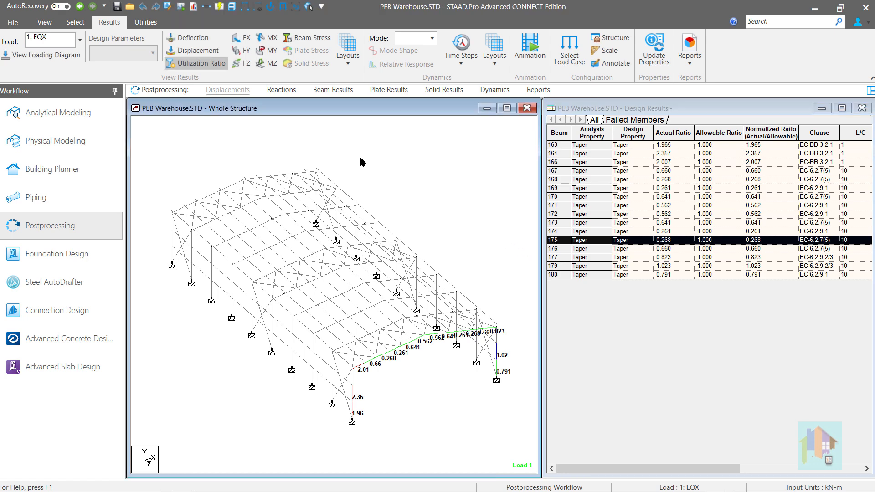
- Open the STAAD output file, jump from its error list to the LY parameter warning for tapered section design, and close the viewer
left_click(194, 6)
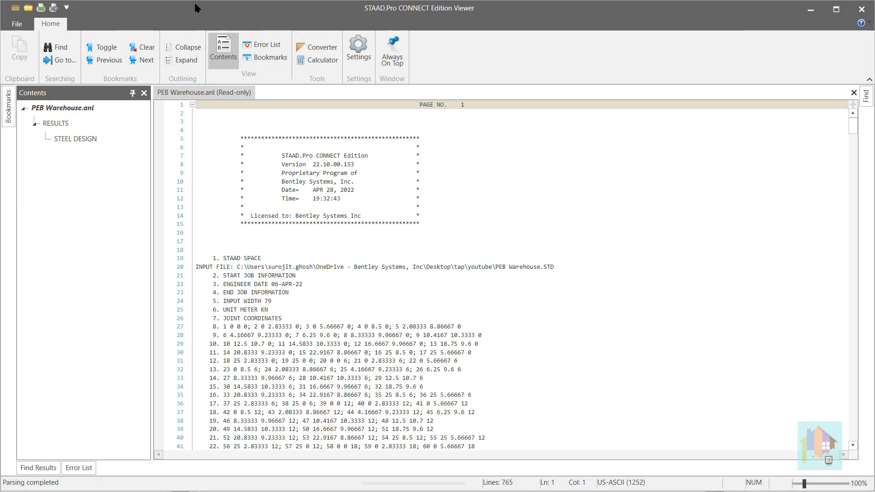
left_click(300, 384)
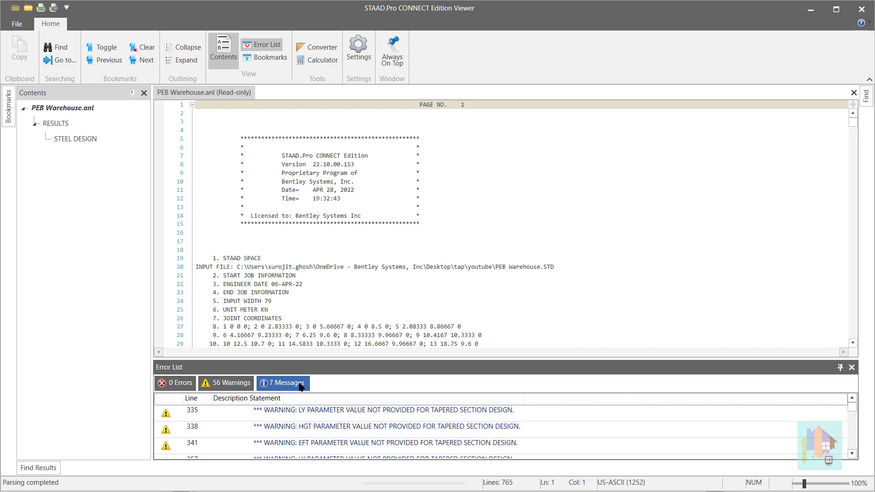
double_click(308, 412)
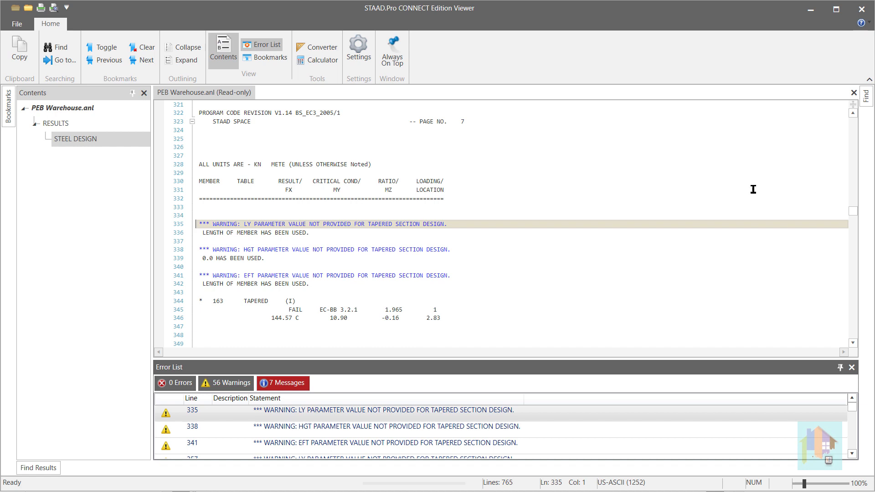
left_click(858, 9)
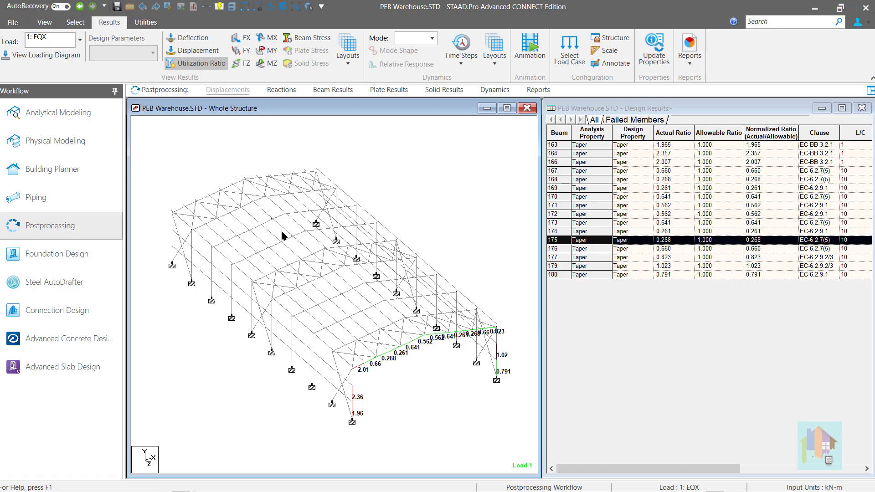
- Open the EN 1993-1-1:2005 design parameters in Analytical Modeling, review EFT, LY and HGT, and close them without adding any
left_click(87, 123)
left_click(556, 89)
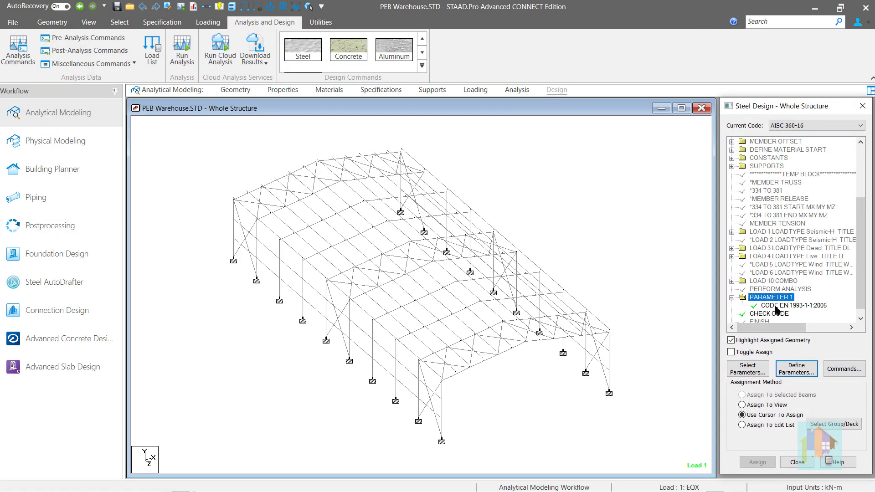
left_click(771, 305)
left_click(797, 372)
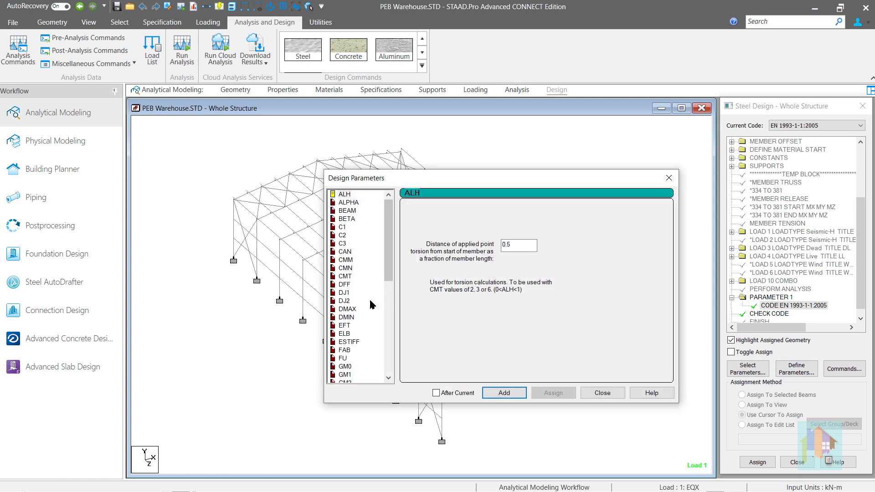
left_click(351, 325)
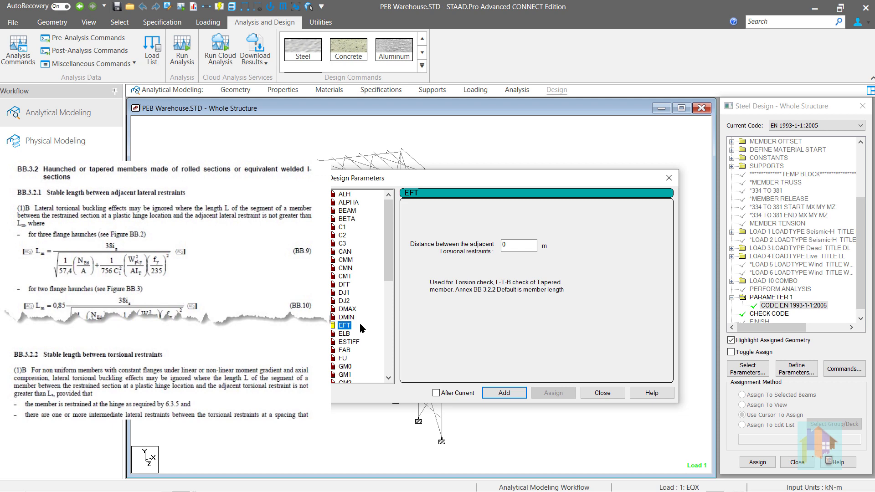
scroll(359, 321, "down", 5)
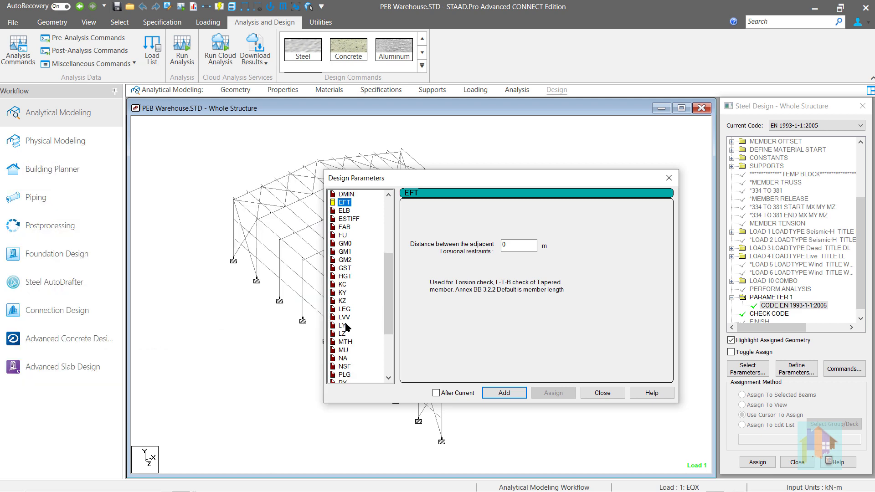
left_click(342, 326)
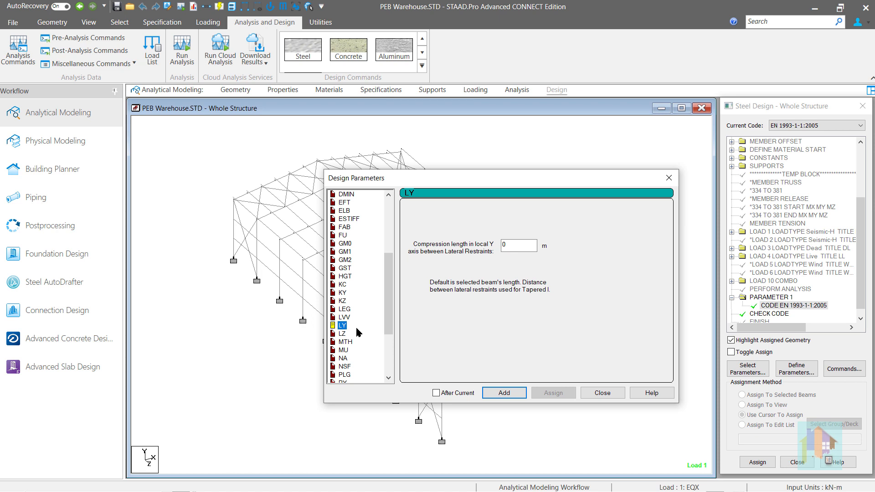
left_click(350, 278)
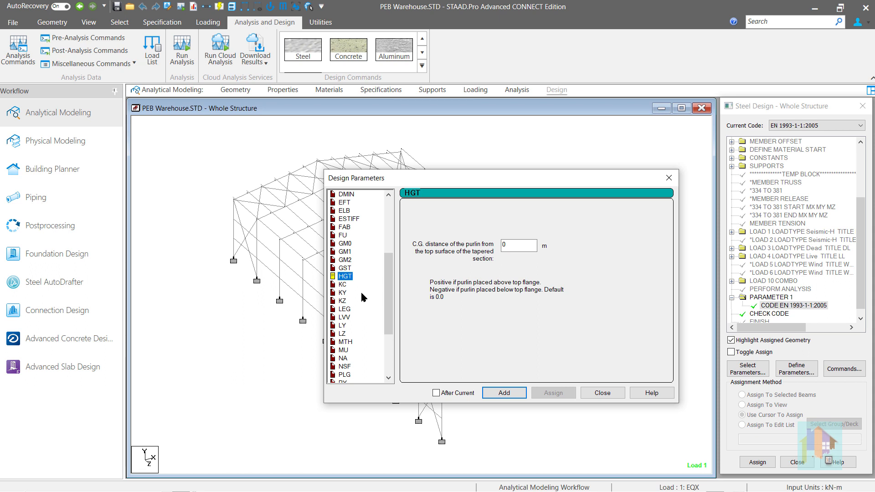
left_click(592, 395)
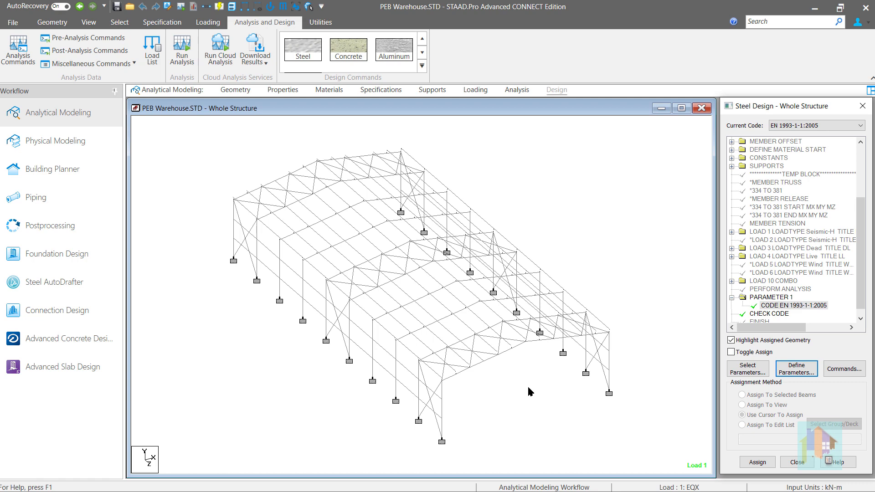
- Select the roof members on one slope of the front end bay and show them in a maximized 3D Rendering
left_click_drag(528, 388, 428, 318)
right_click(617, 235)
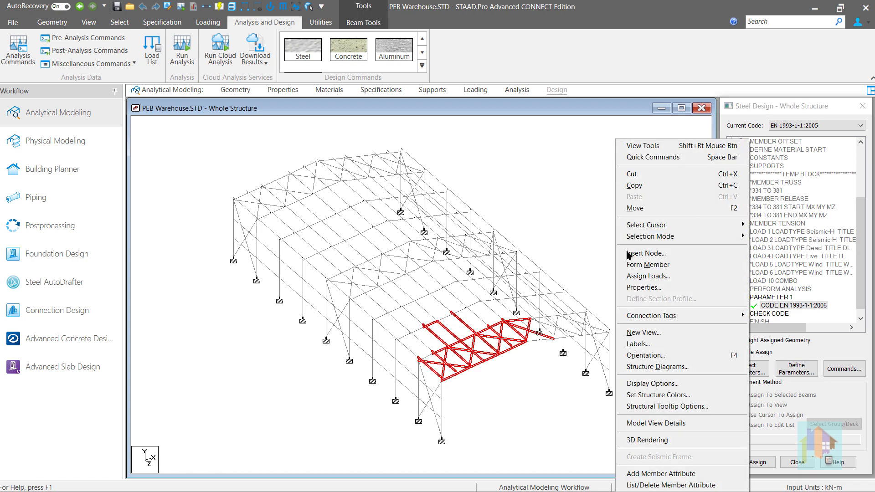
left_click(656, 437)
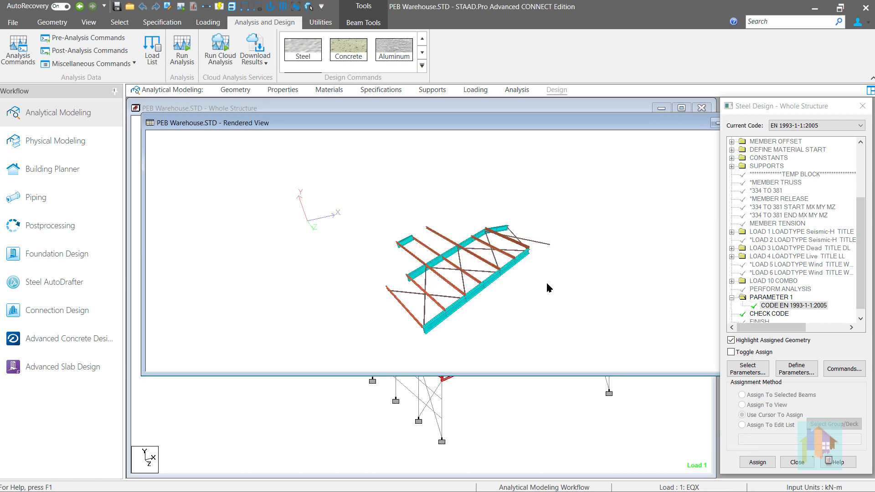
double_click(514, 127)
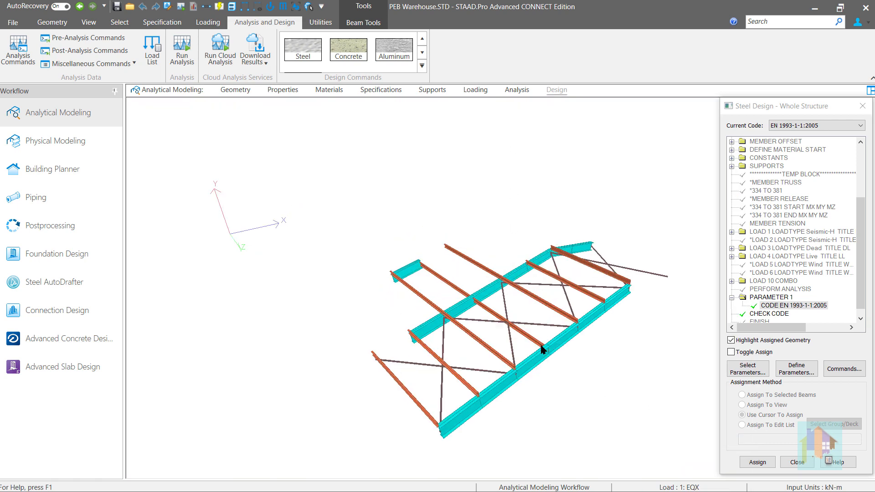
- Examine the offset purlins on the tapered rafters from several angles in the 3D rendering
mouse_move(543, 350)
left_mouse_down()
mouse_move(532, 383)
mouse_move(503, 364)
mouse_move(560, 354)
left_mouse_up()
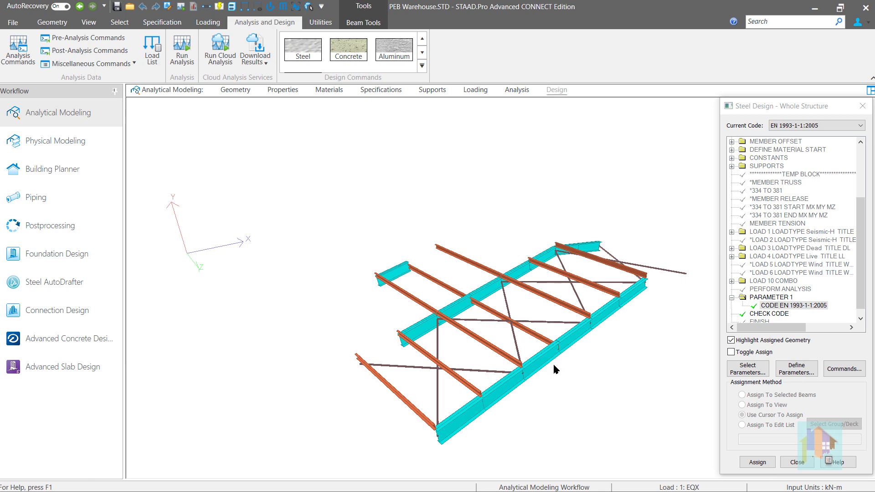
left_click_drag(554, 363, 513, 330)
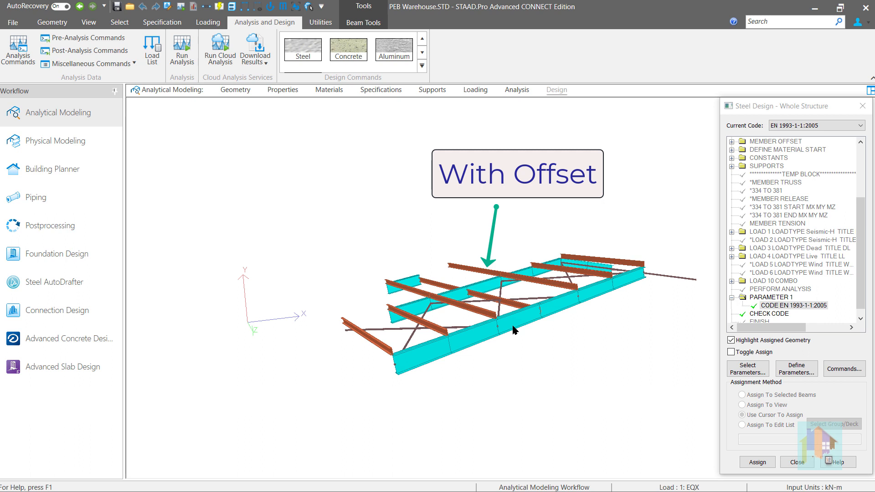
left_click_drag(513, 330, 530, 362)
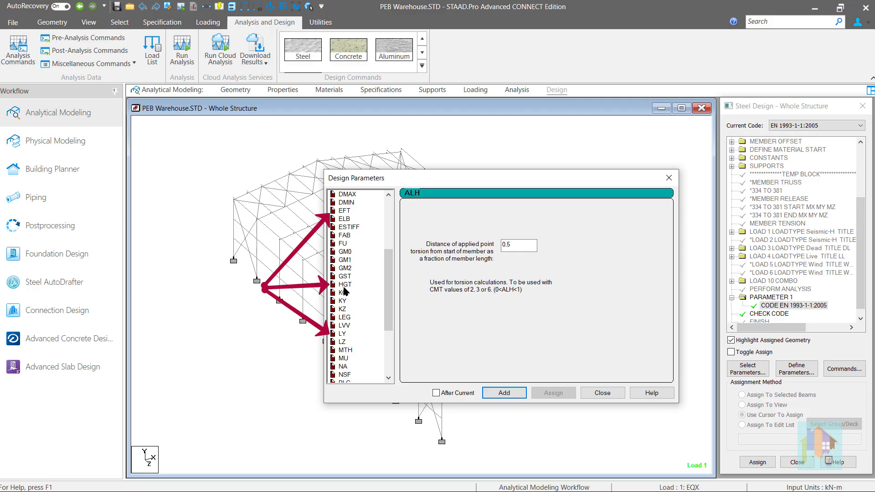
- Review the HGT, GST, UNL and UNF design parameters for EN 1993-1-1:2005 and close them without adding any
left_click(345, 285)
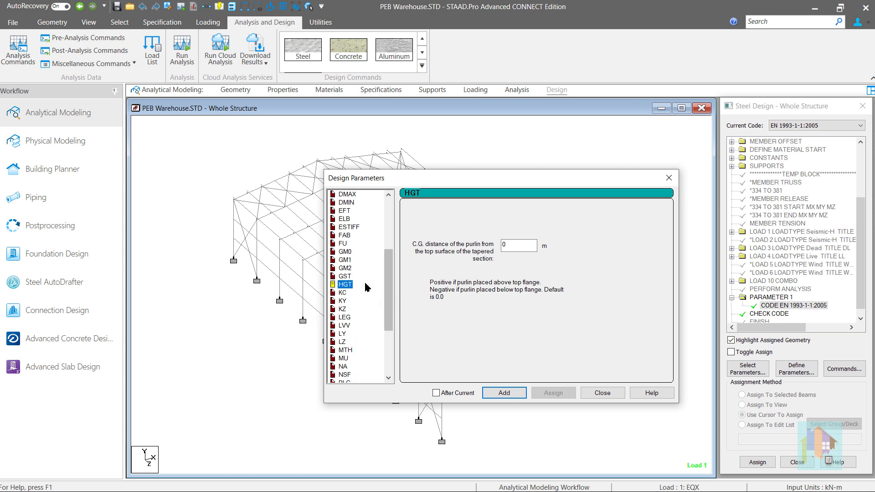
left_click(346, 276)
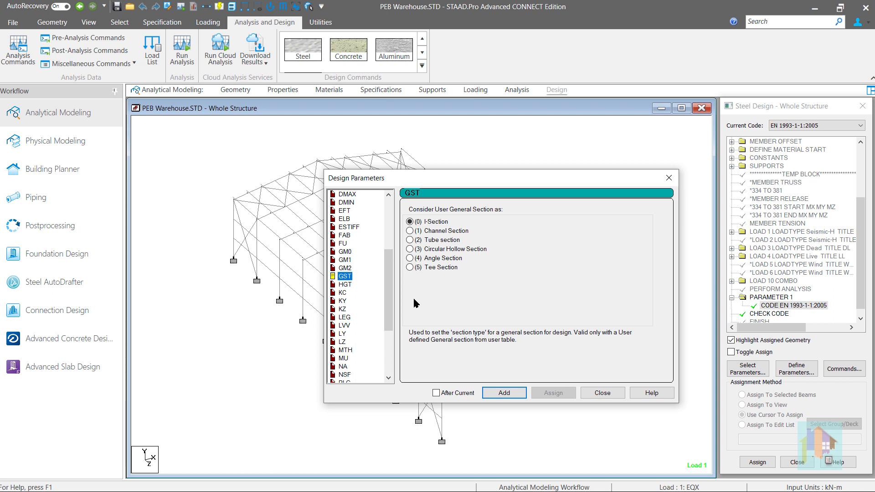
left_click_drag(388, 318, 387, 360)
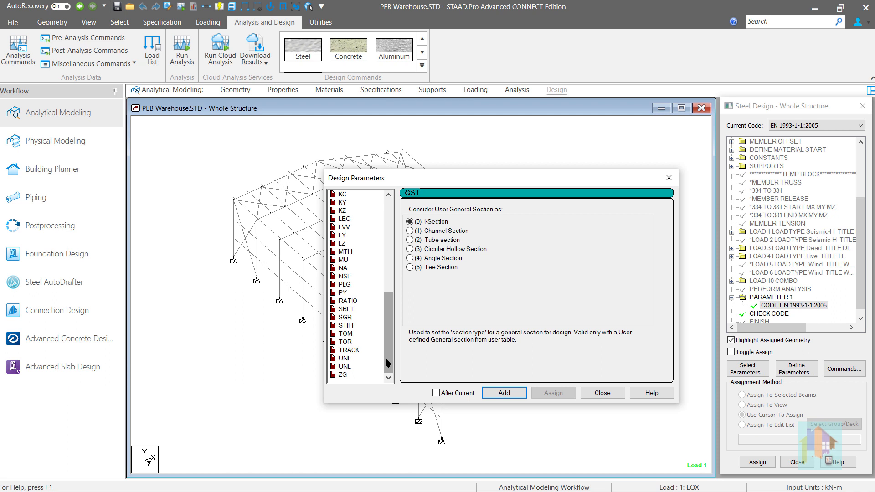
left_click(346, 365)
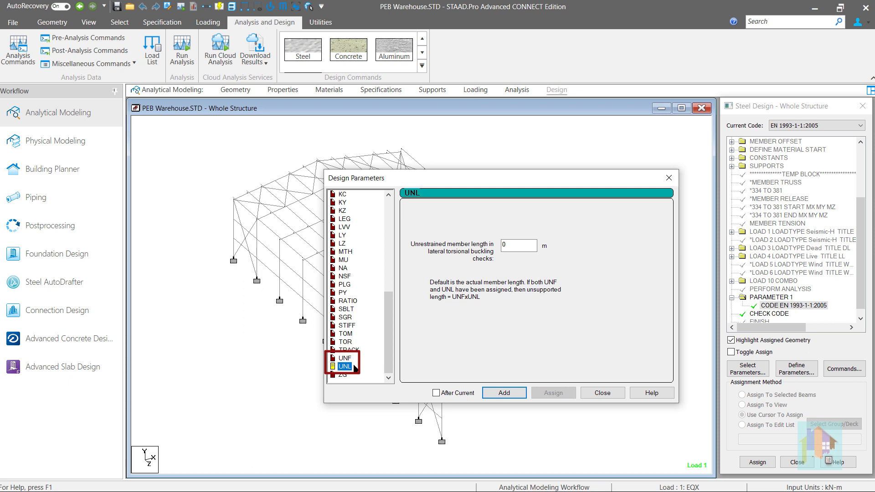
left_click(349, 360)
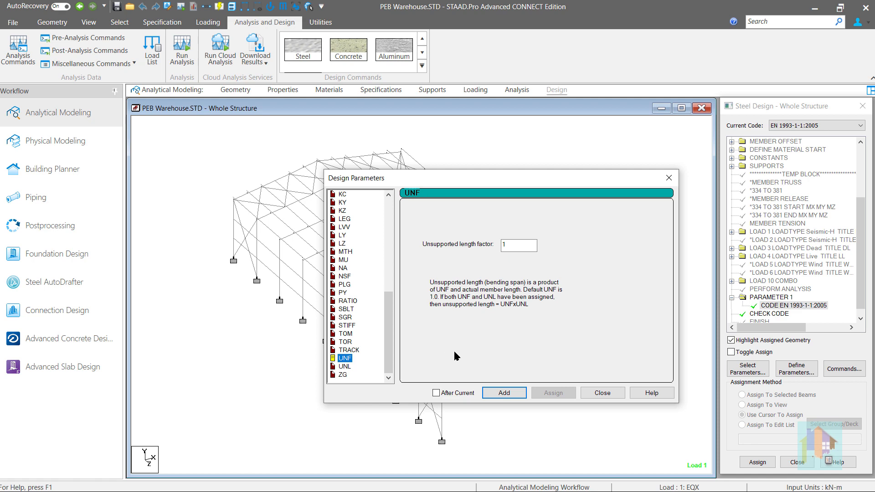
left_click(605, 393)
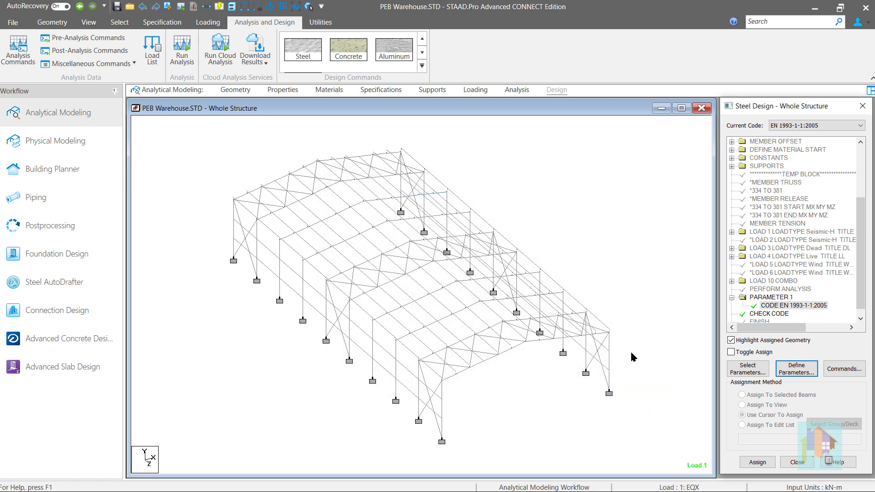
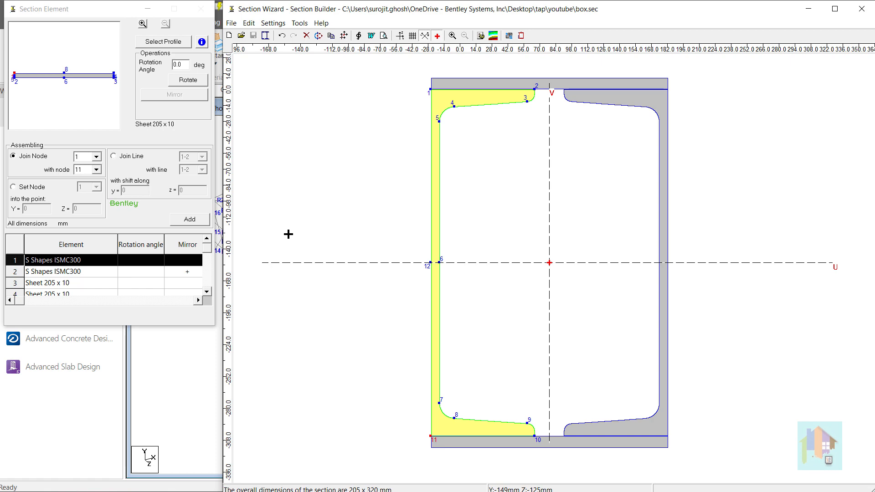
- Switch to STAAD.Pro and create a Channel user table linked to the external file box.upt
left_click(191, 359)
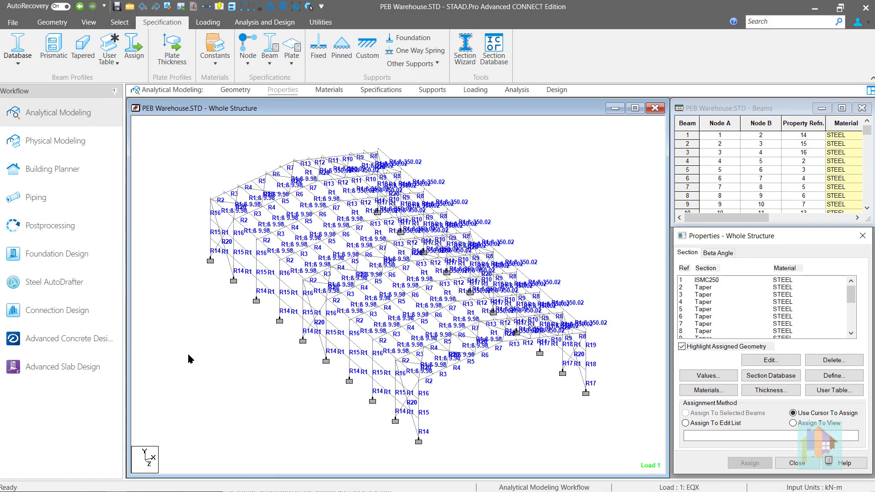
left_click(117, 63)
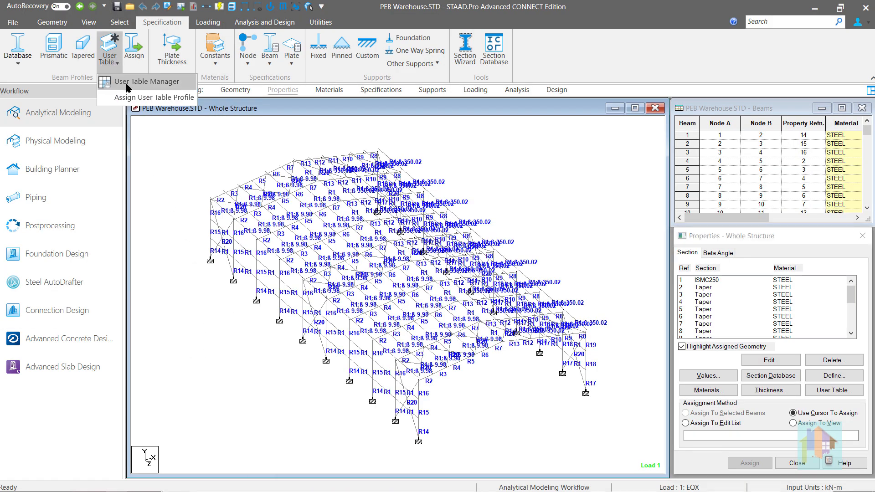
left_click(128, 82)
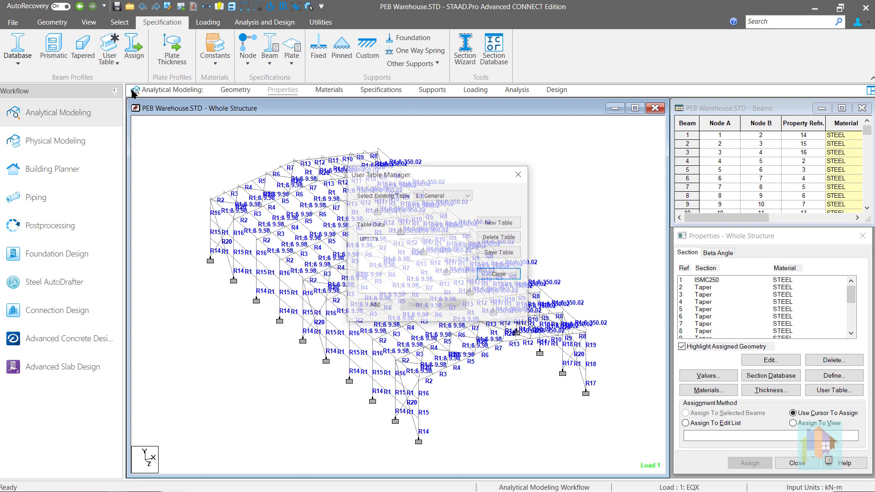
left_click(487, 223)
left_click(457, 235)
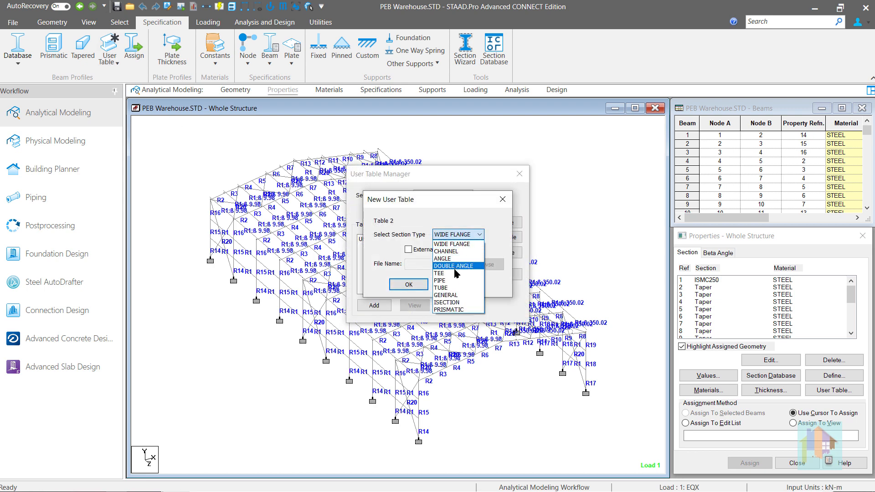
left_click(459, 251)
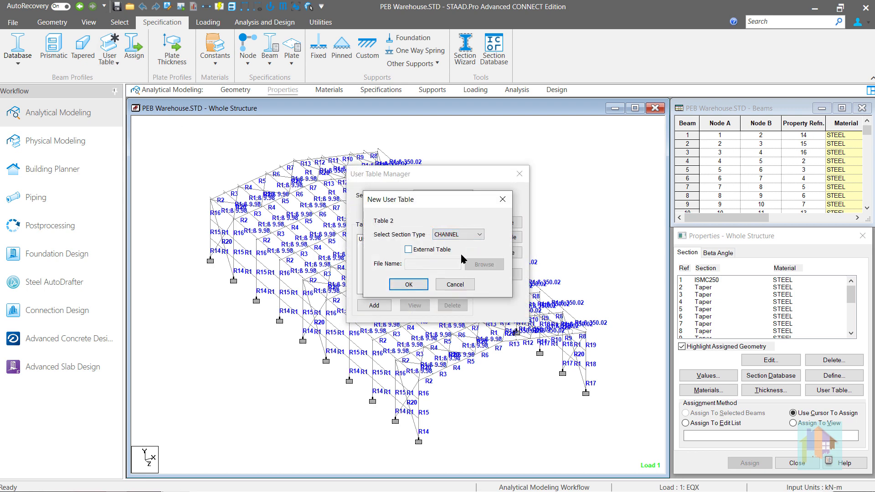
left_click(441, 249)
left_click(485, 264)
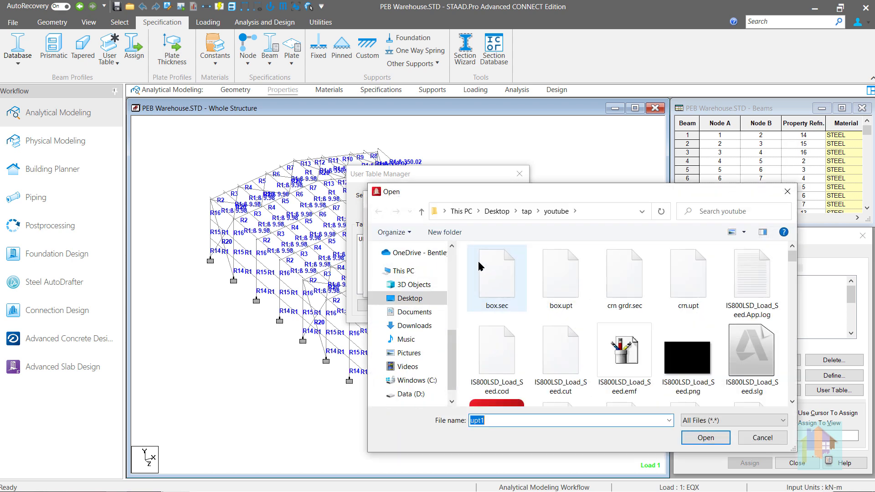
double_click(565, 294)
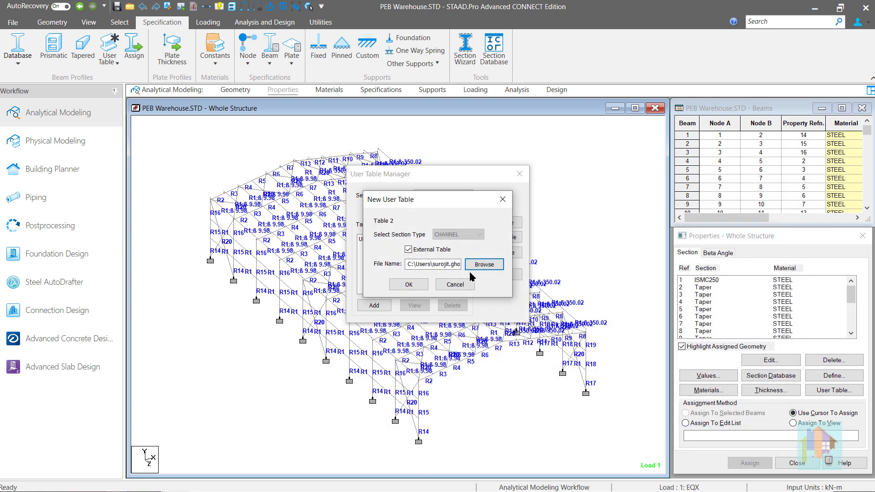
left_click(407, 285)
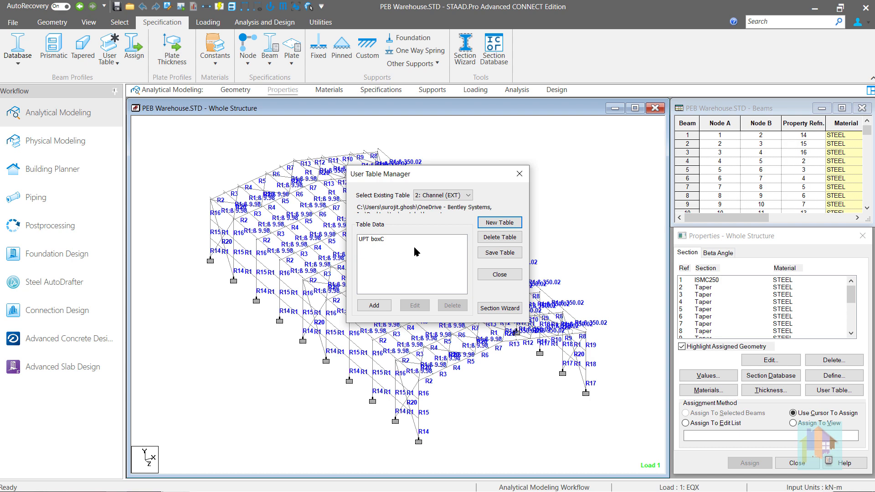
- Create a blank Wide Flange user table and review the properties of the Ts section in the General table
left_click(500, 223)
left_click(407, 284)
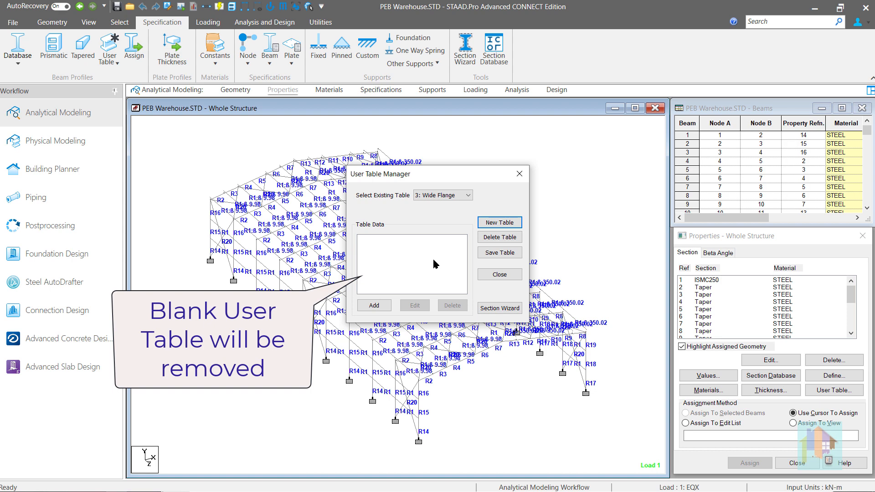
left_click(460, 196)
left_click(450, 206)
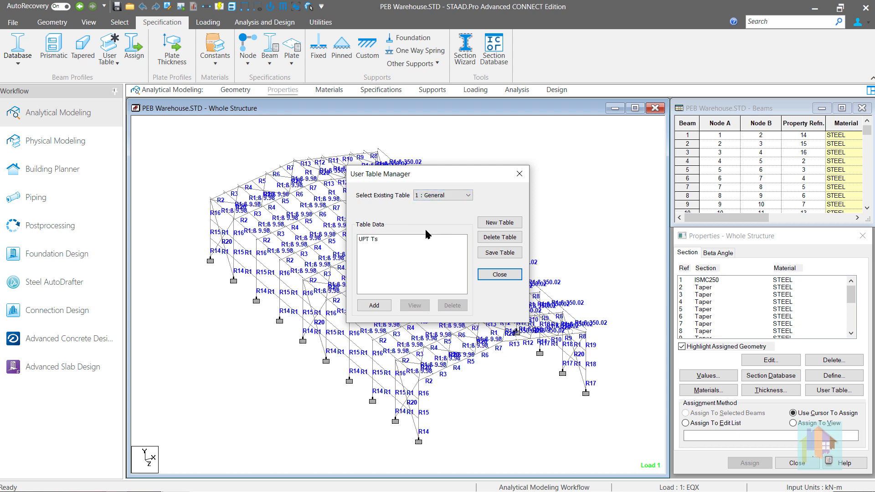
double_click(371, 240)
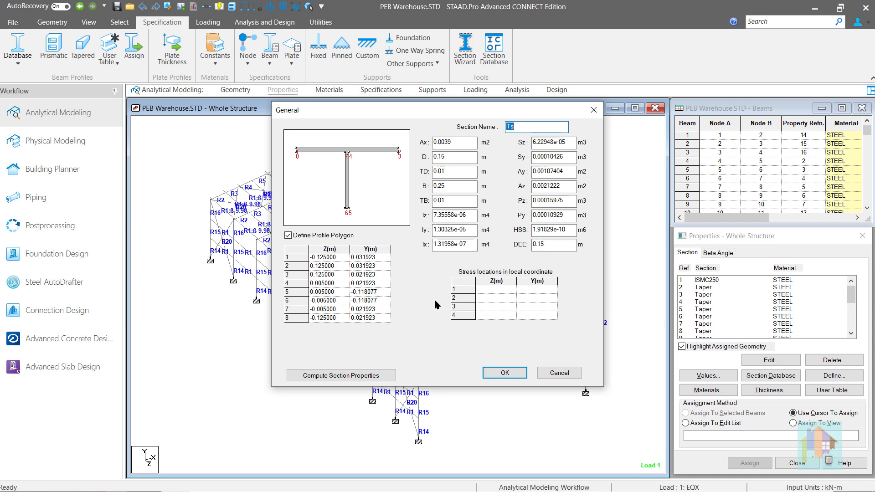
left_click(505, 373)
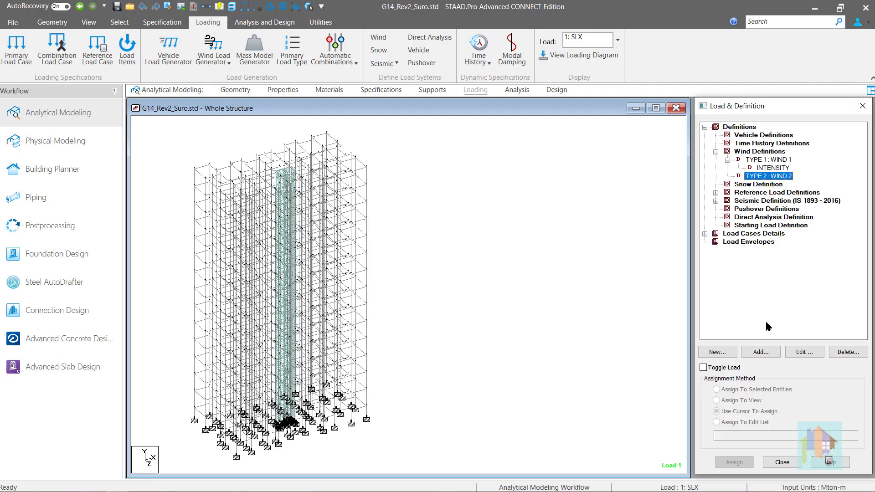
- Review the IS 875 (Part 3):2015 wind generation options for WIND 2, including structure type, class of structure and maximum height, without adding an intensity
left_click(761, 352)
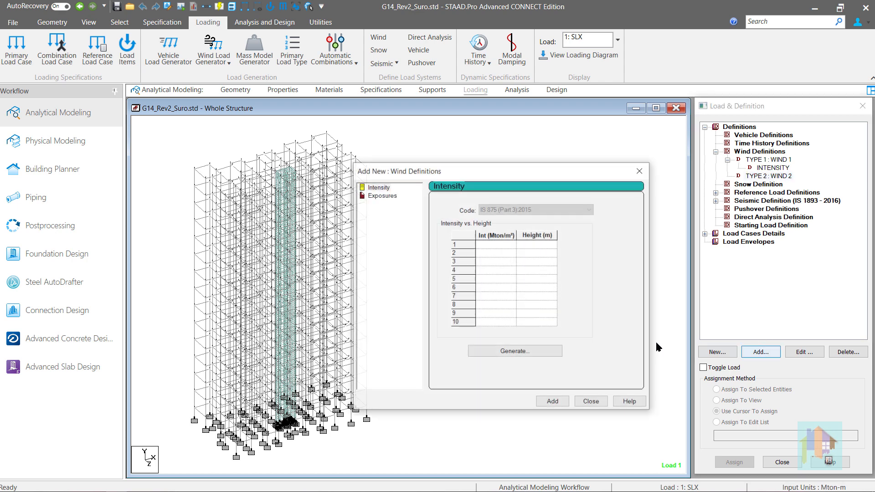
left_click(504, 352)
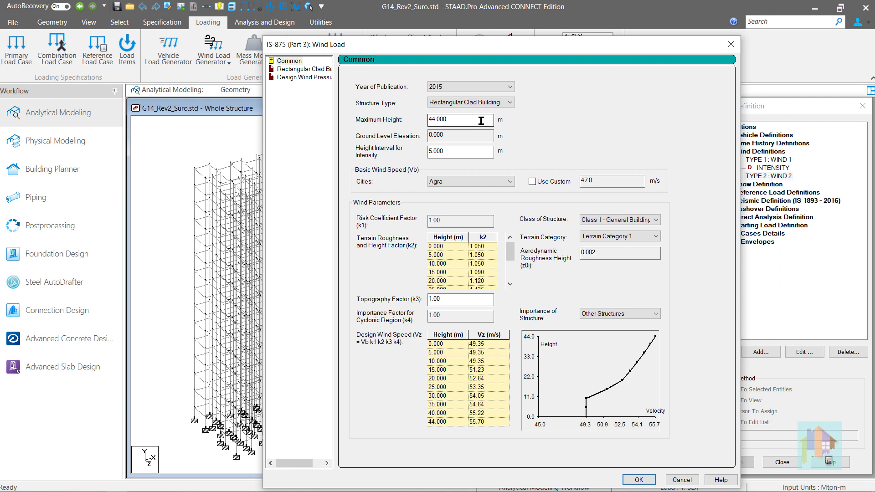
left_click(506, 103)
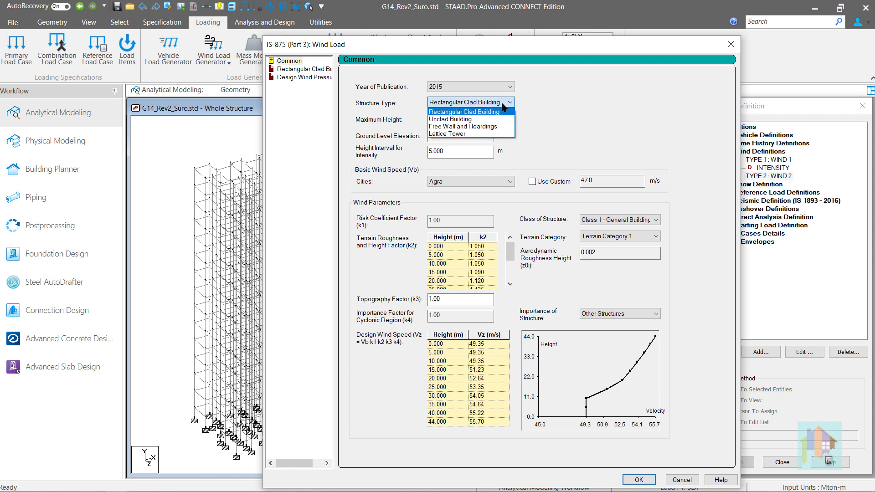
left_click(504, 111)
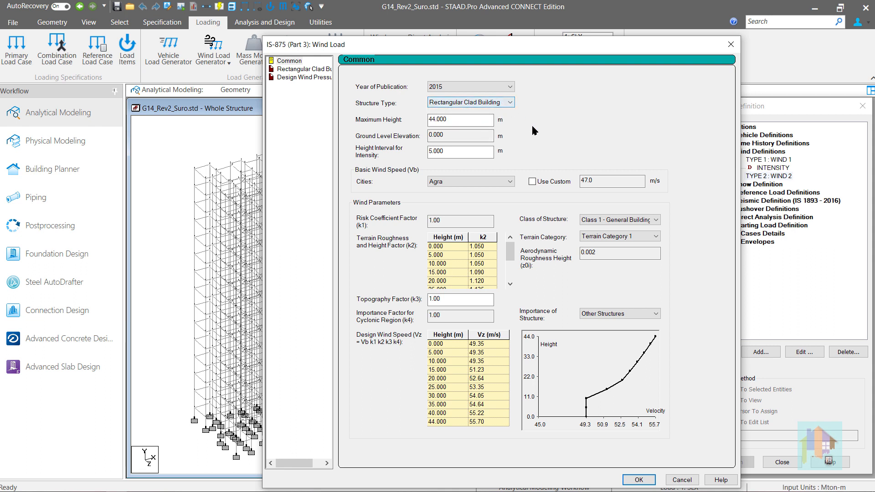
left_click(602, 221)
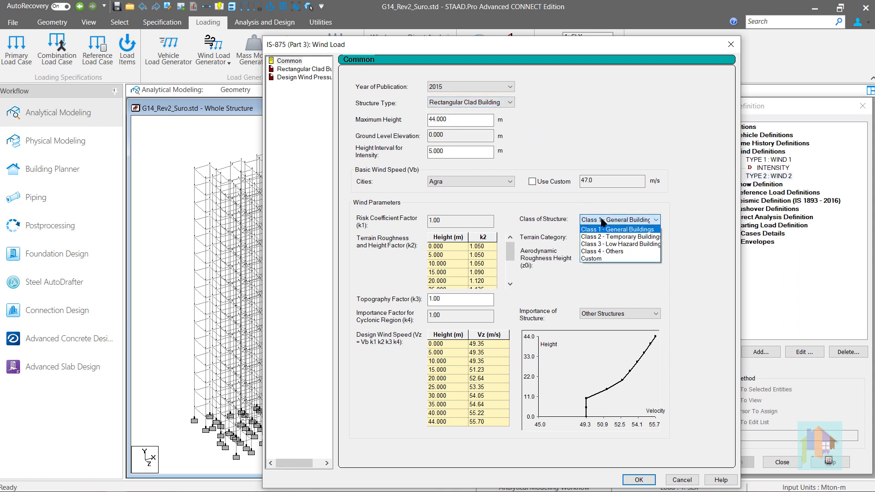
left_click(602, 220)
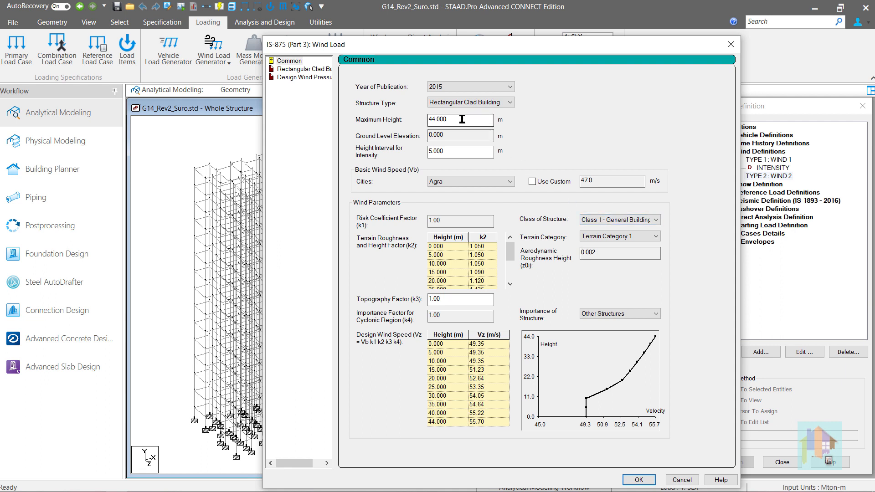
left_click_drag(462, 119, 427, 119)
left_click(682, 480)
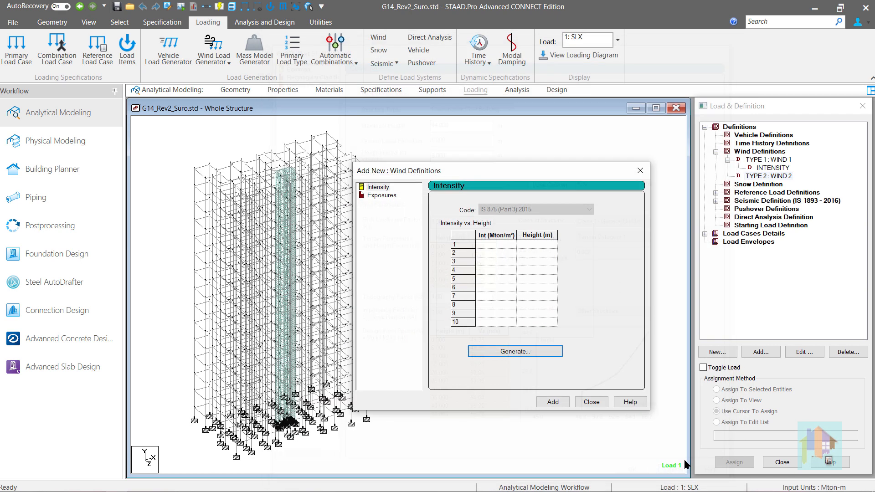
left_click(592, 402)
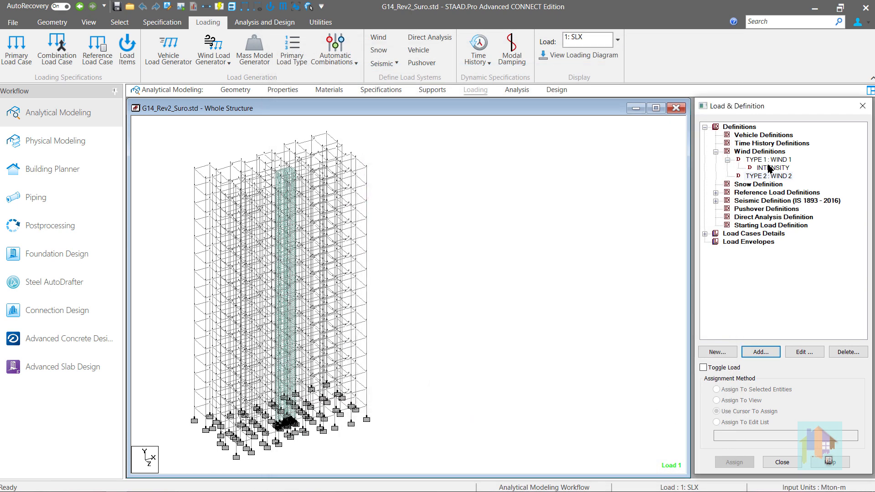
- Examine the intensity versus height table of the WIND 1 definition and close it unchanged
double_click(769, 168)
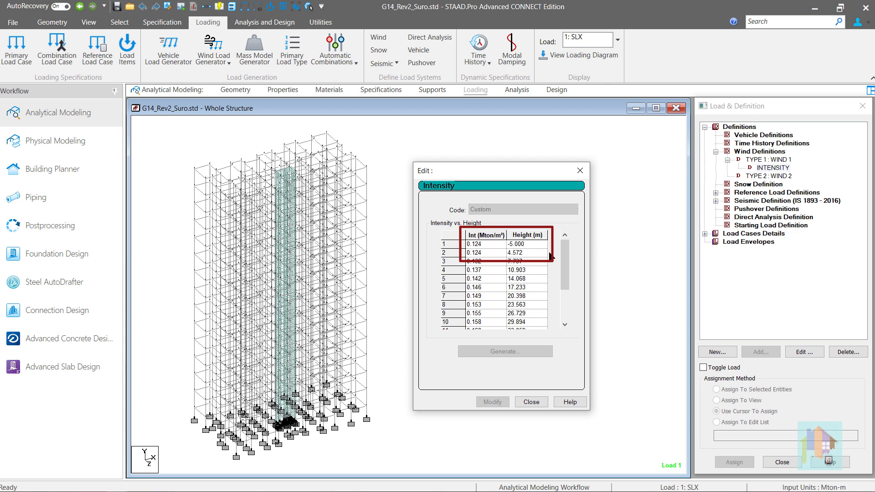
left_click(533, 402)
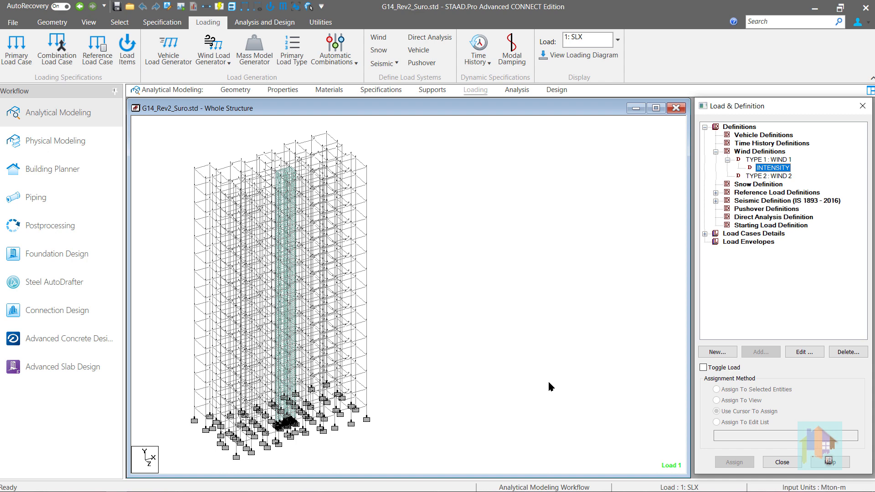
- Set up an ACI:318-2002 automatic load combination as repeat load cases and try the notional load option, leaving it off
left_click(757, 233)
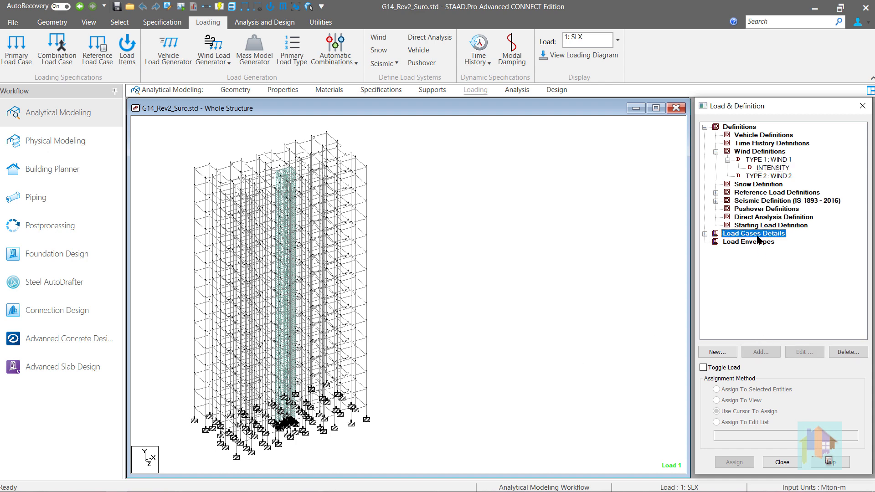
left_click(761, 352)
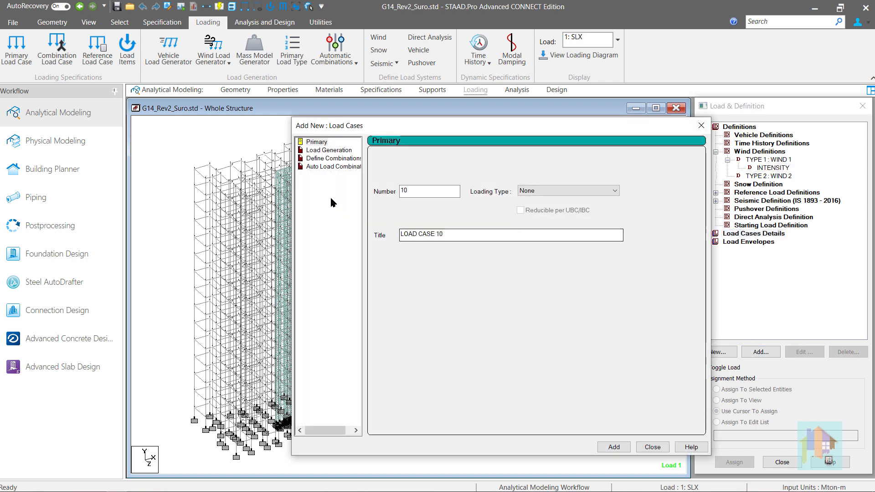
left_click(333, 166)
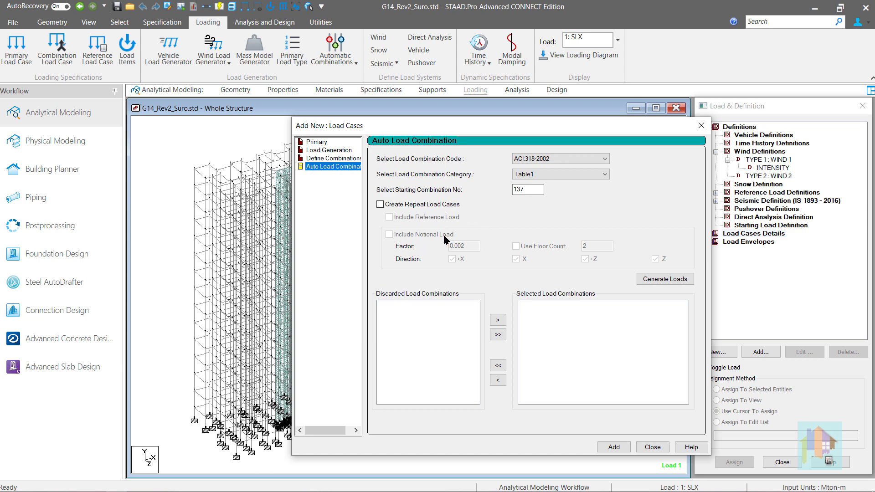
left_click(420, 205)
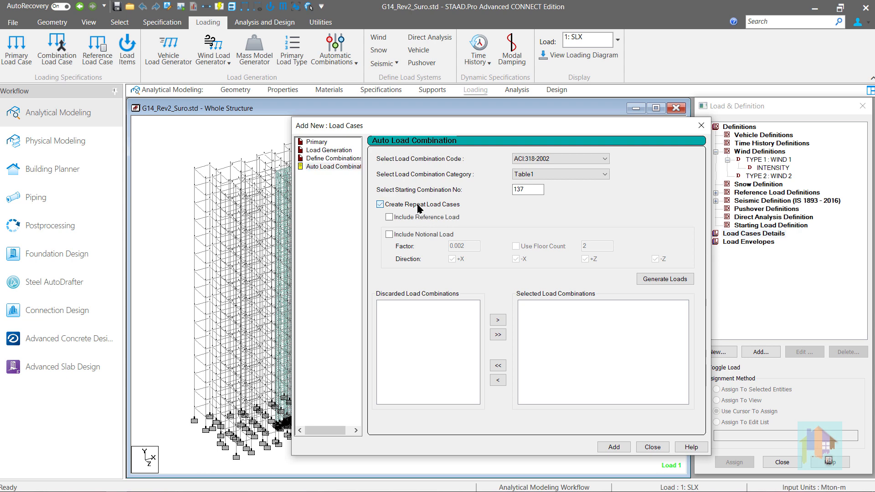
left_click(441, 237)
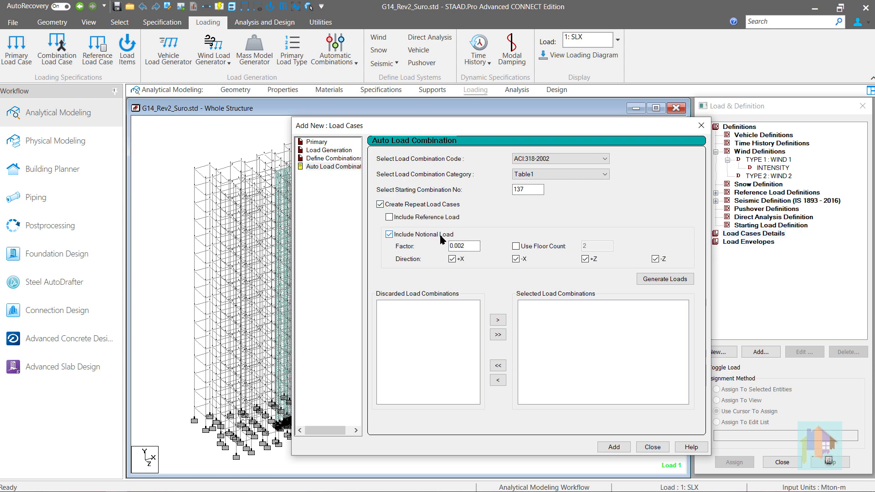
left_click(441, 238)
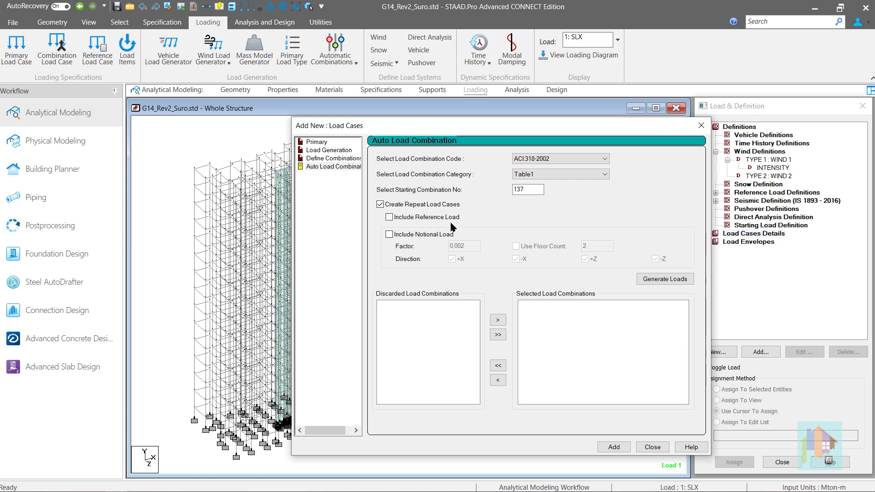
- Generate the combinations with reference loads included, and regenerate them without reference loads
left_click(716, 193)
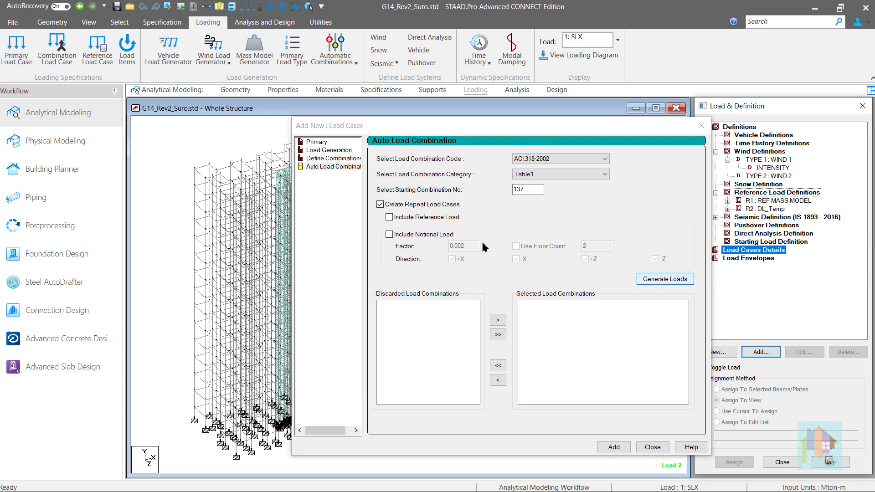
left_click(408, 218)
left_click(649, 281)
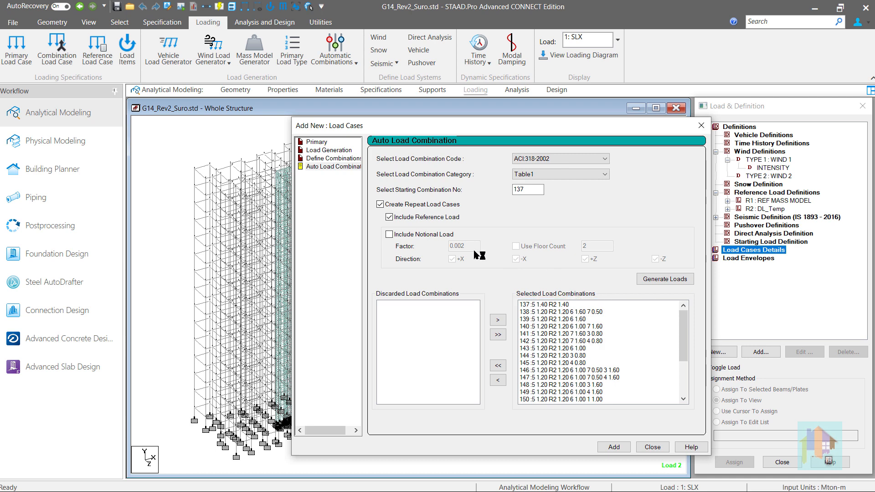
left_click(390, 217)
left_click(675, 285)
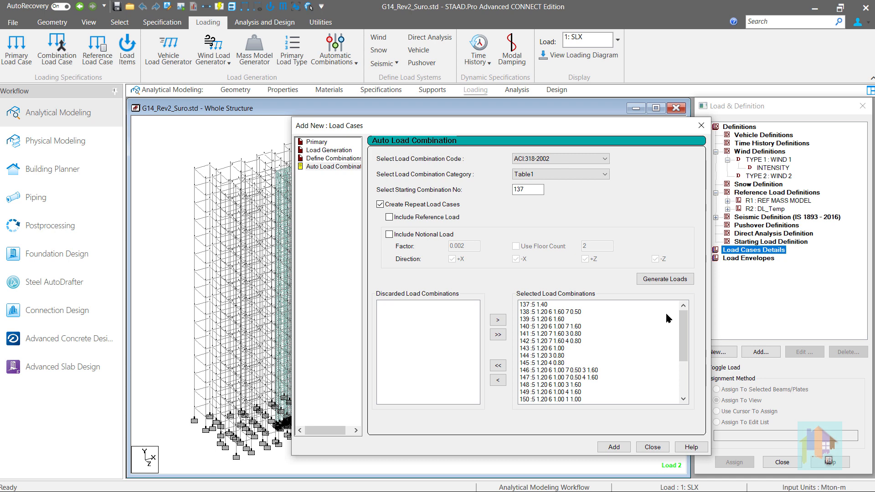
- Set the starting combination number to 500, regenerate the ACI:318-2002 Table1 combinations and add them as repeat load cases
left_click(530, 189)
left_click_drag(525, 190, 506, 191)
type("500")
left_click(672, 279)
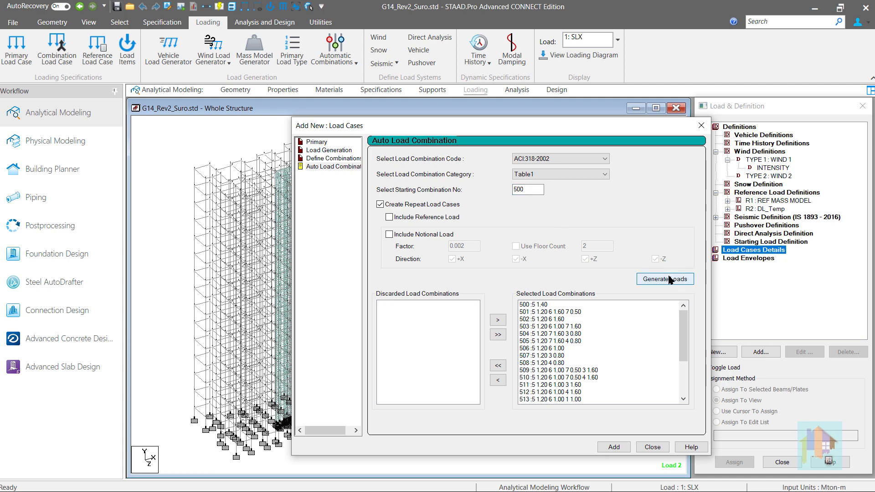
left_click(614, 447)
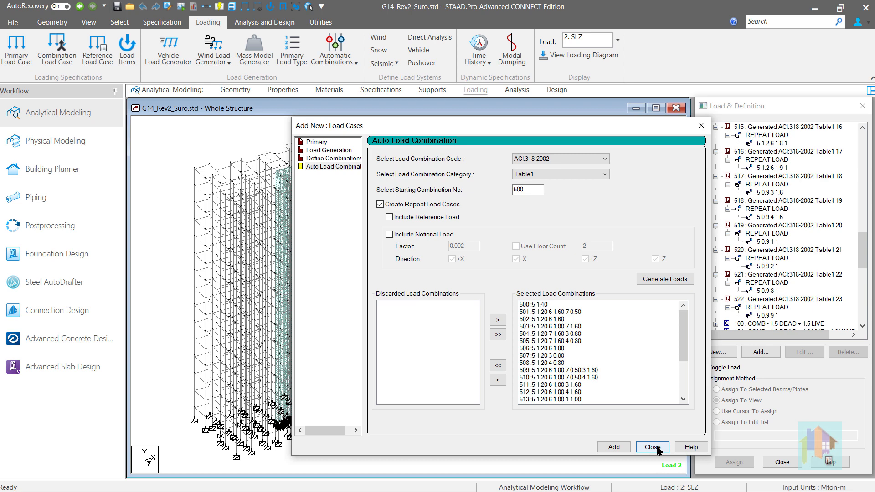
left_click(652, 447)
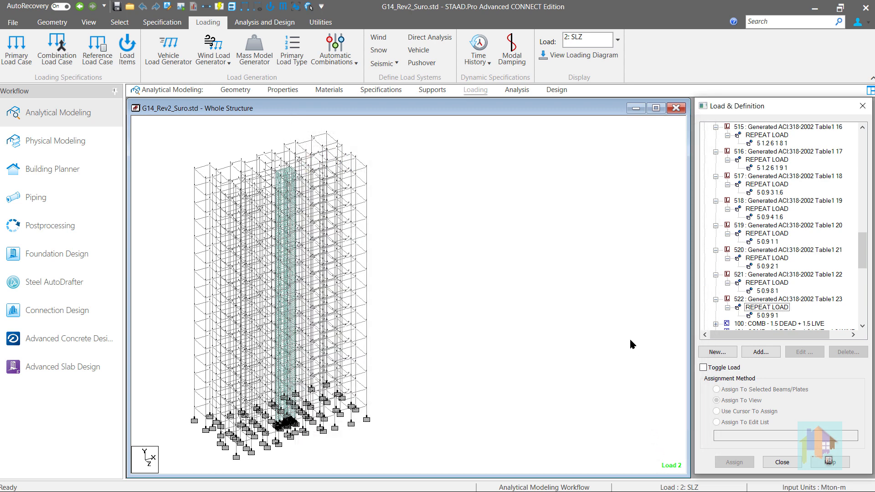
- Open the floor diaphragm options for IS1893 2016, enable the base level and enter a negative elevation for it
left_click(265, 22)
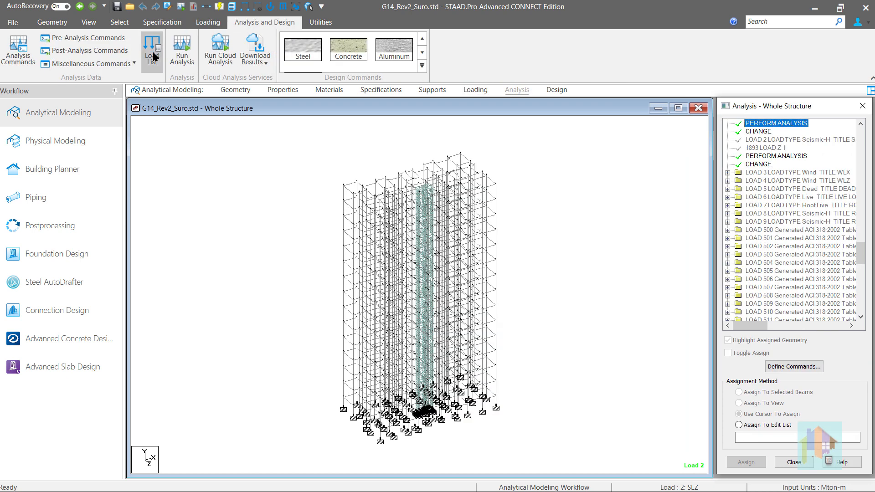
left_click(130, 64)
left_click(127, 121)
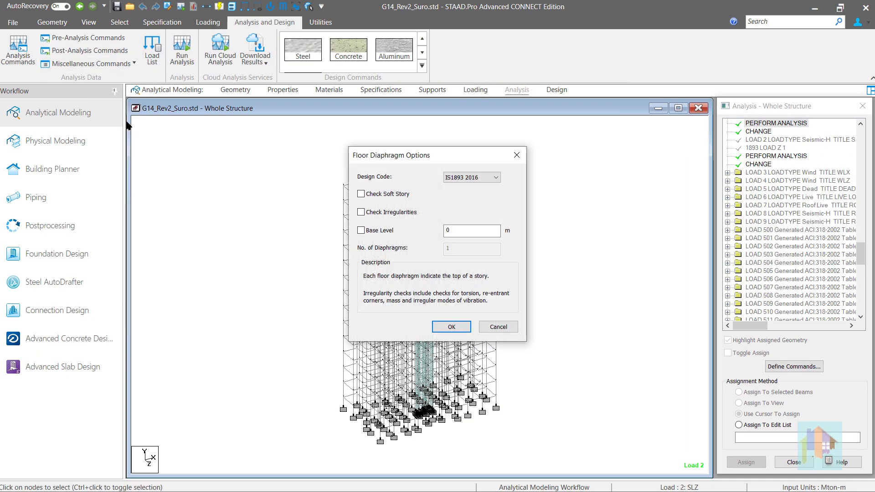
left_click(381, 230)
double_click(459, 230)
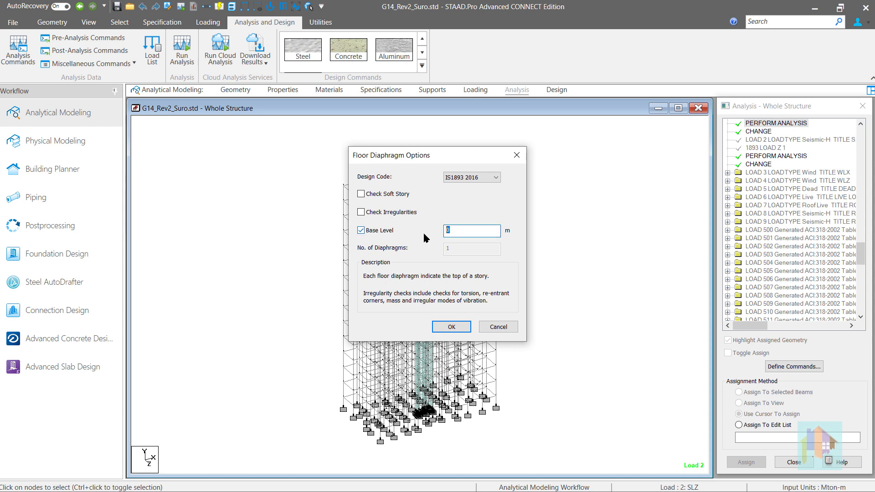
type("-5")
left_click(452, 327)
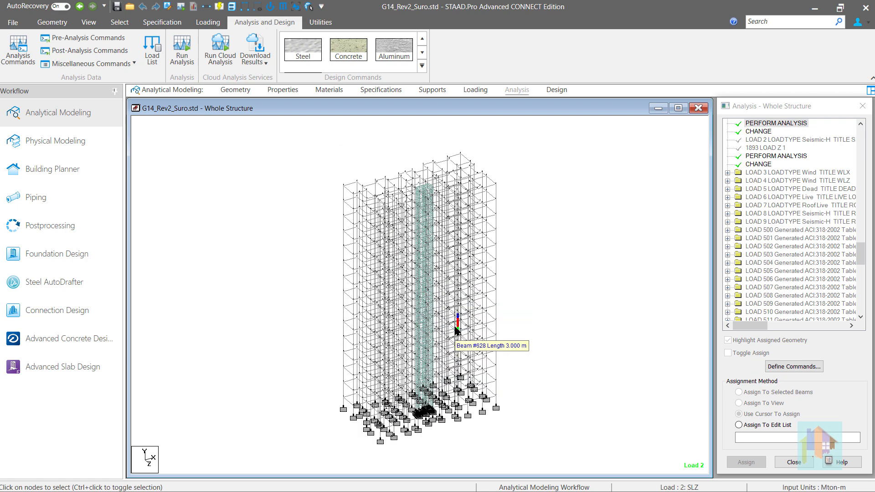
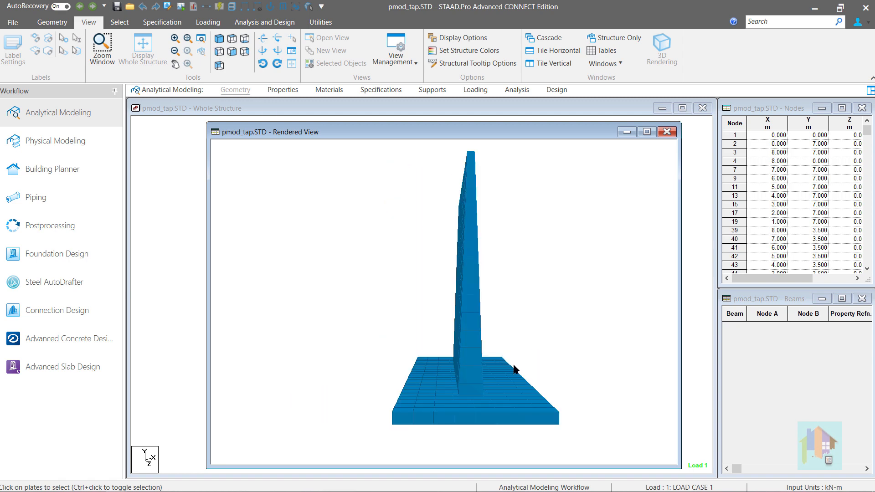
- Inspect the rendered tapered wall, and open the plate thickness definition for the tap_wall model
left_click_drag(514, 369, 498, 184)
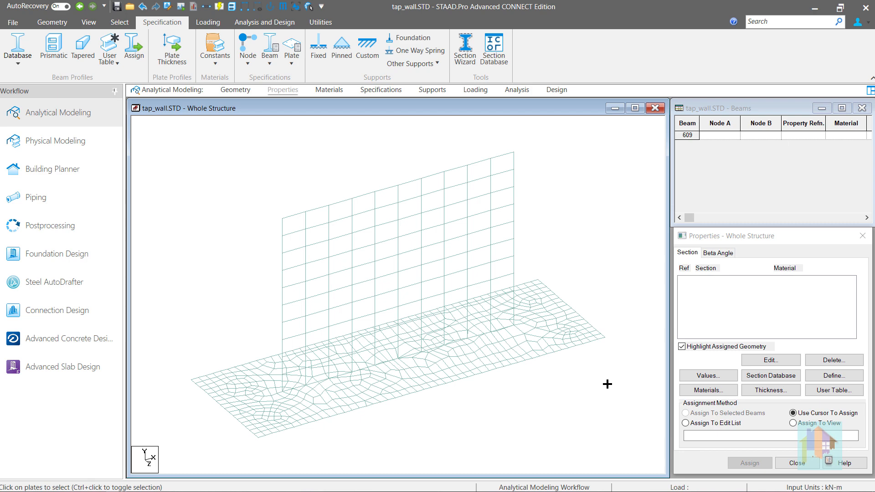
left_click(508, 249)
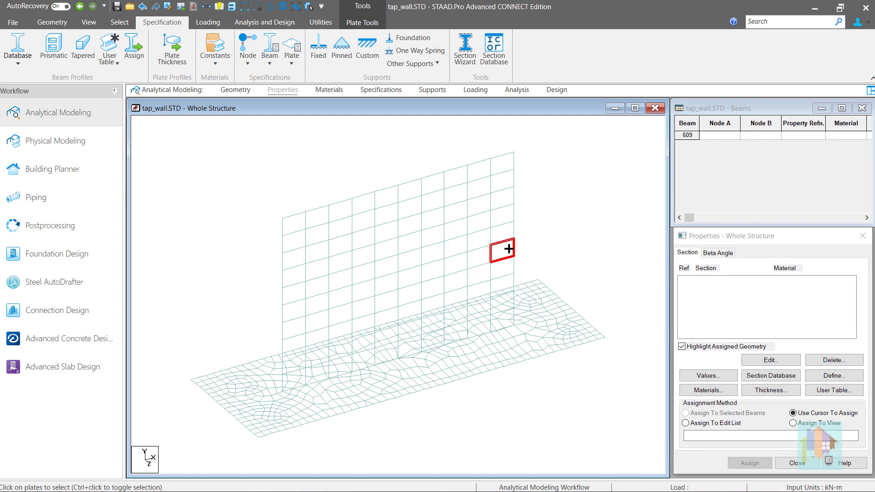
left_click(767, 390)
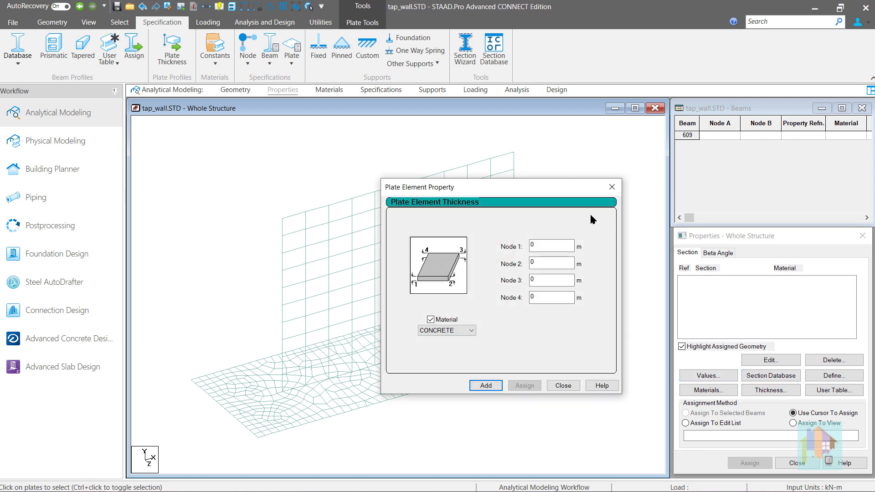
left_click_drag(541, 193, 689, 202)
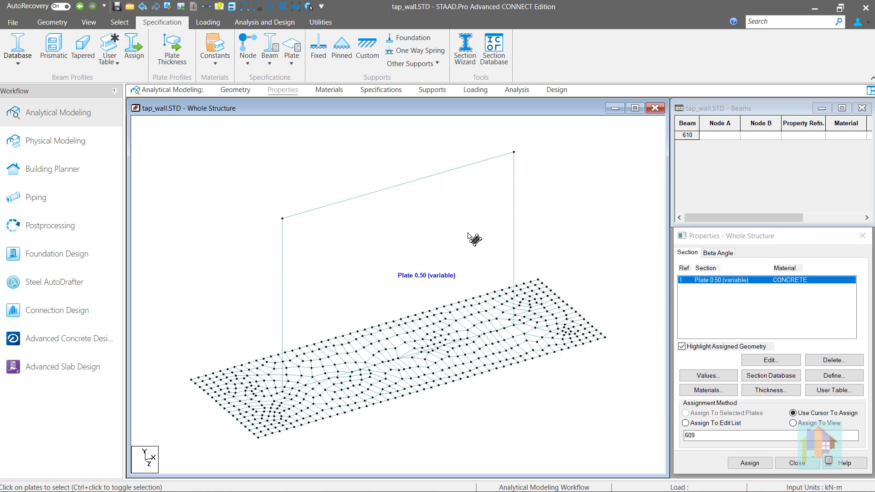
- Select the undivided wall plate and review the node thicknesses in its variable plate property without changing them
left_click(468, 234)
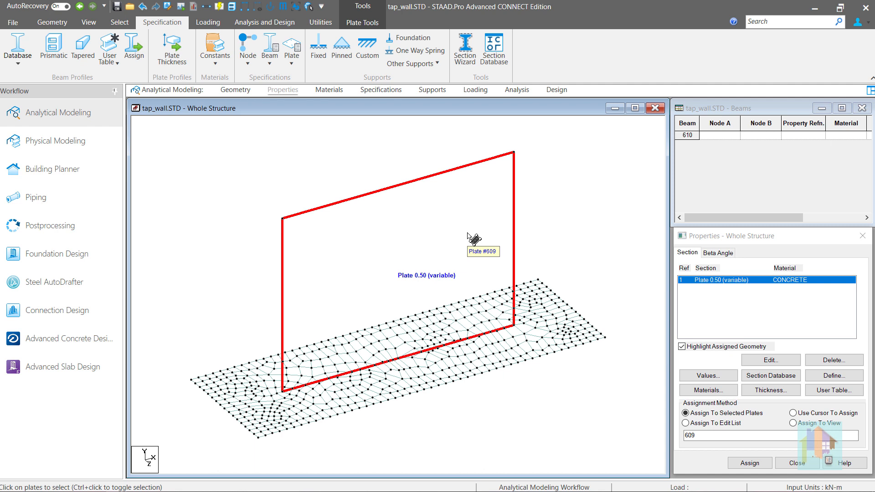
double_click(704, 280)
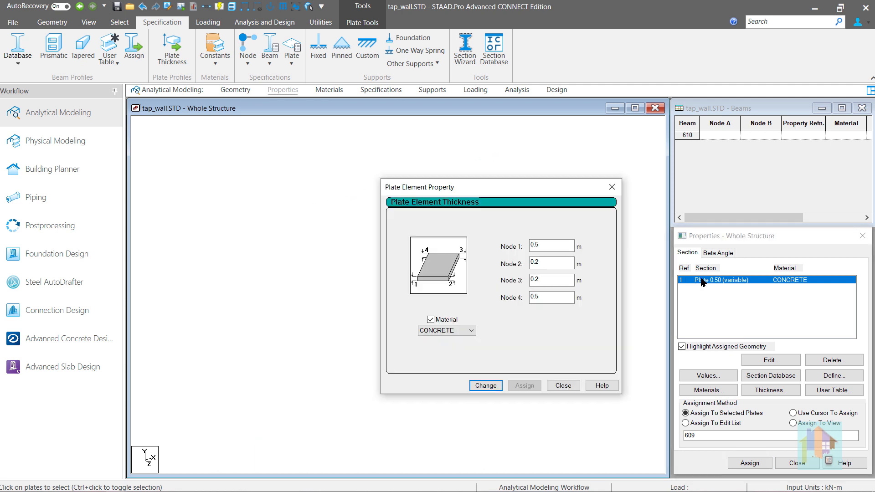
left_click(564, 386)
- Render the undivided tapered wall in 3D, examine its shape, and close the rendered view
right_click(580, 244)
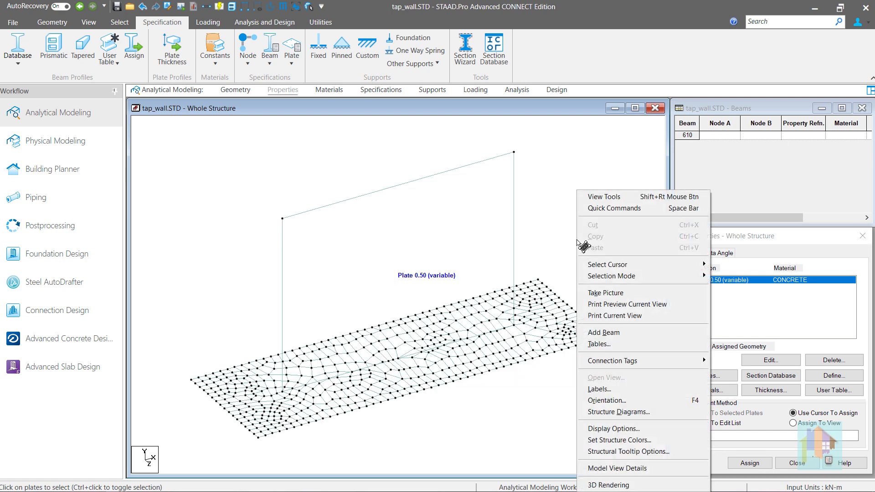
left_click(622, 485)
left_click_drag(504, 326, 611, 289)
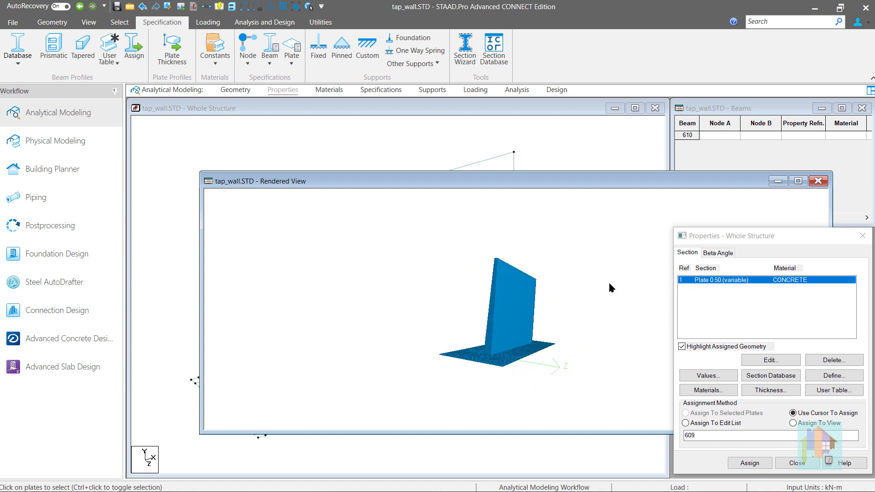
left_click(819, 183)
- Mesh the wall plate with quadrilateral meshing, using quadrilateral elements, 10 divisions and a bias of 1 along each side
left_click(461, 244)
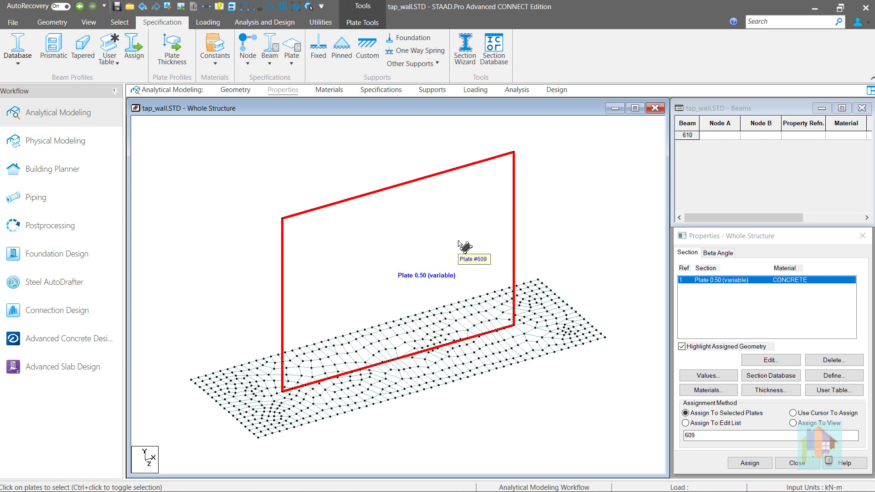
right_click(459, 242)
left_click(514, 356)
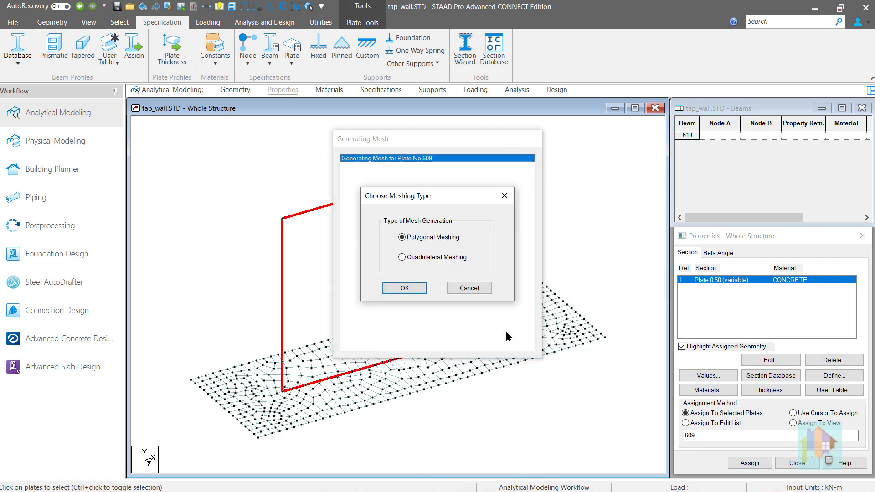
left_click(419, 259)
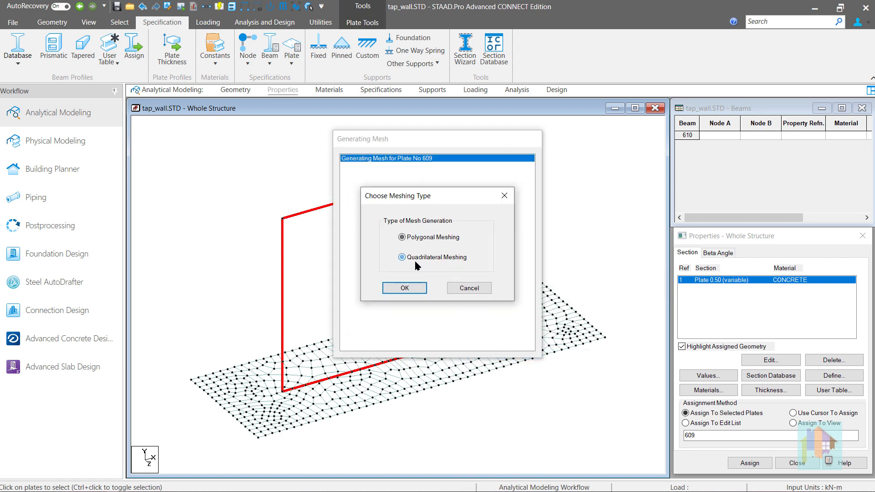
left_click(413, 291)
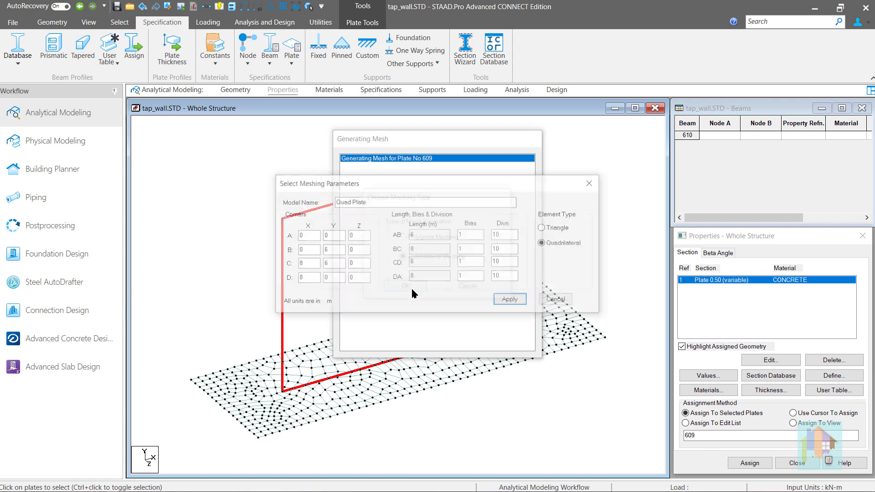
left_click(511, 301)
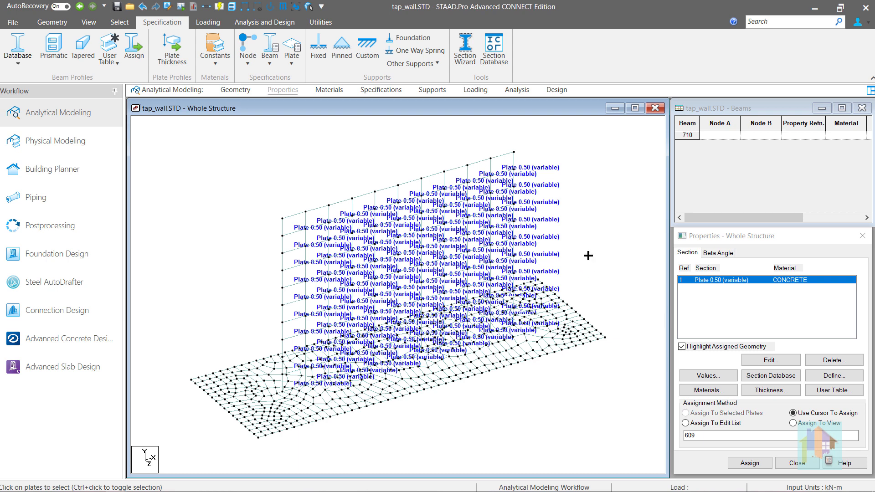
- Render the meshed wall in 3D, examine how the thickness varies across its elements, and close the rendered view
right_click(592, 258)
left_click(616, 485)
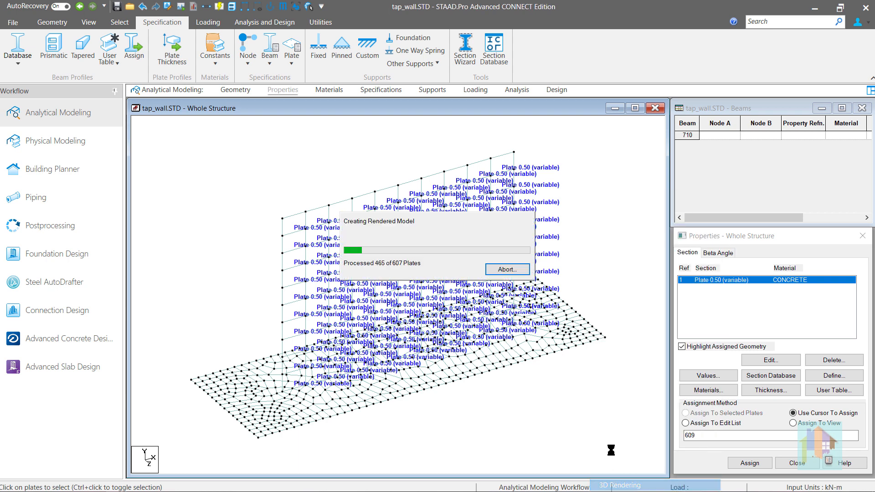
left_click_drag(512, 348, 579, 311)
scroll(524, 351, "up", 5)
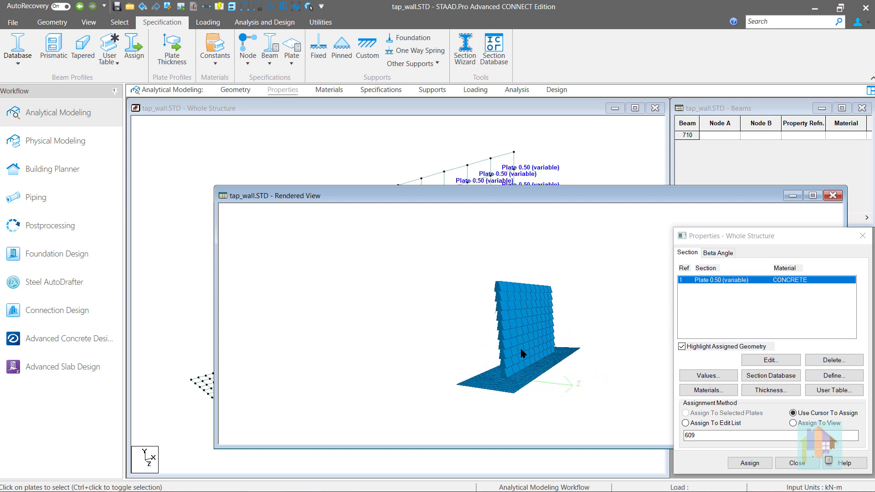
left_click_drag(487, 361, 514, 355)
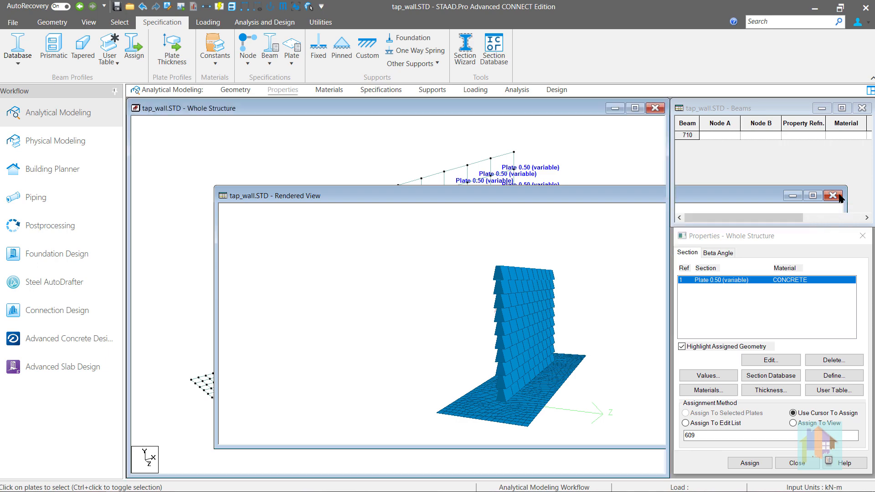
left_click(840, 197)
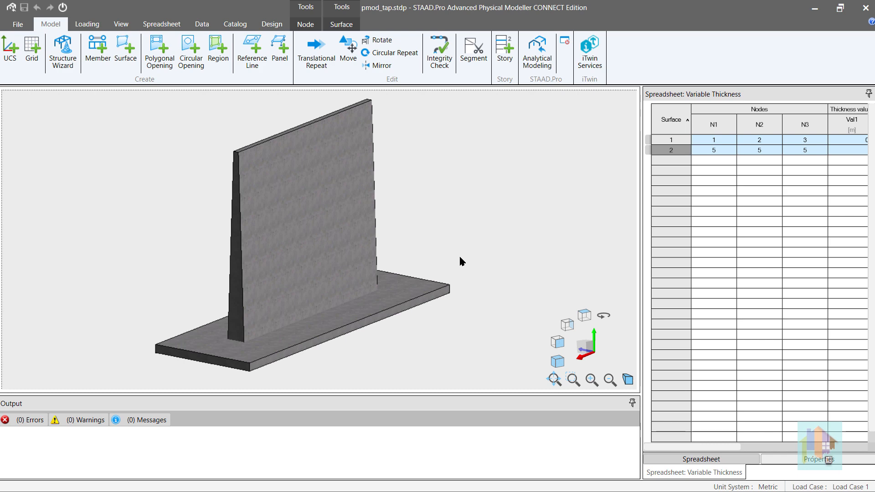
- In the Physical Modeler, turn off 3D rendering and select the vertical wall surface
left_click(121, 24)
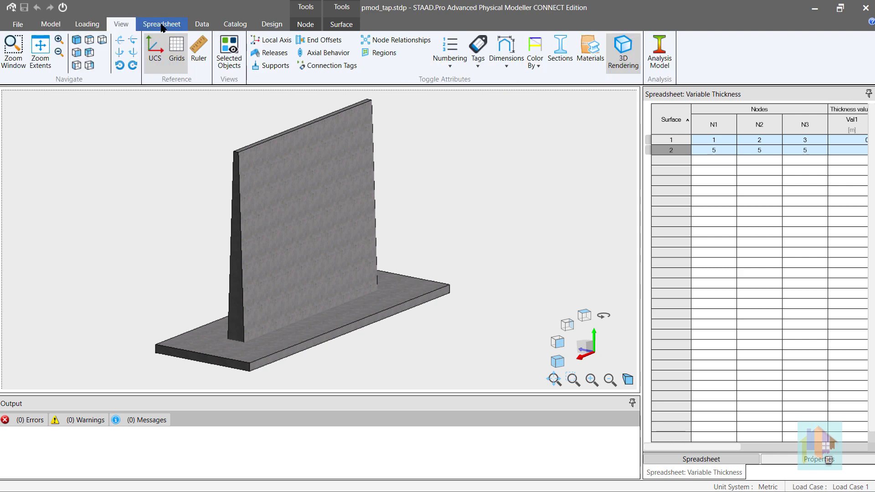
left_click(615, 43)
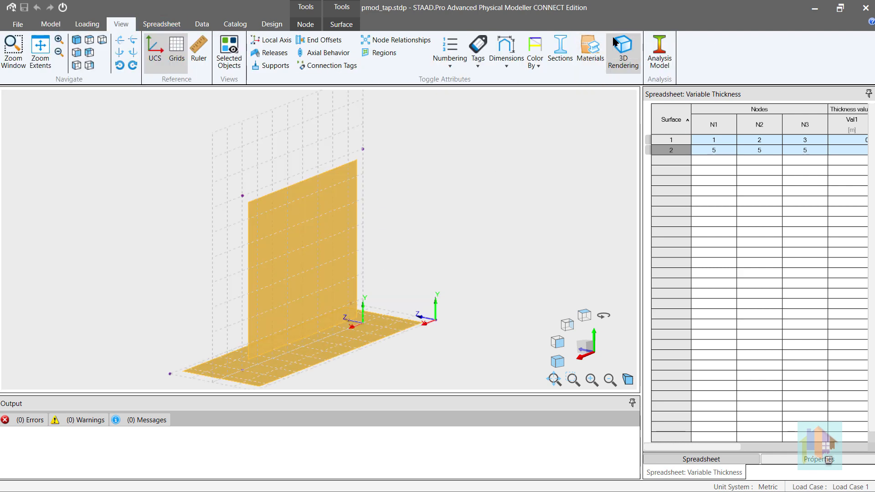
left_click(336, 225)
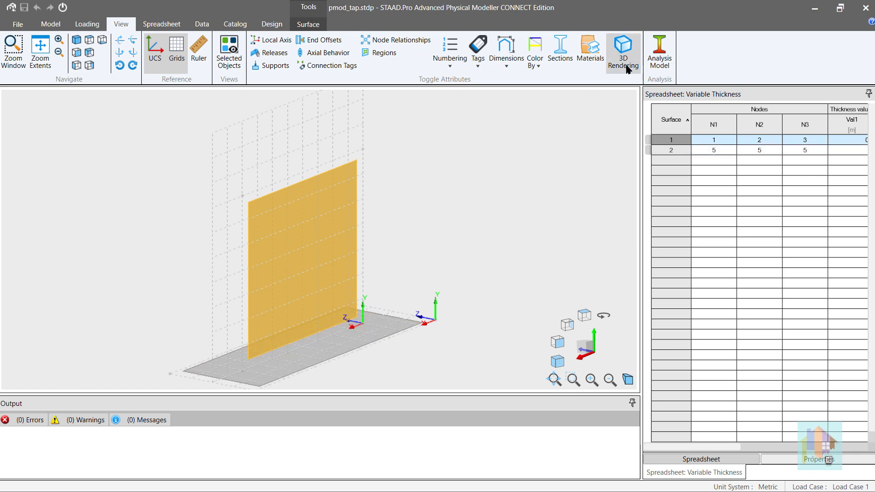
- Show the unrendered analysis model, inspect the wall and base mesh, and return to the physical model
left_click(660, 47)
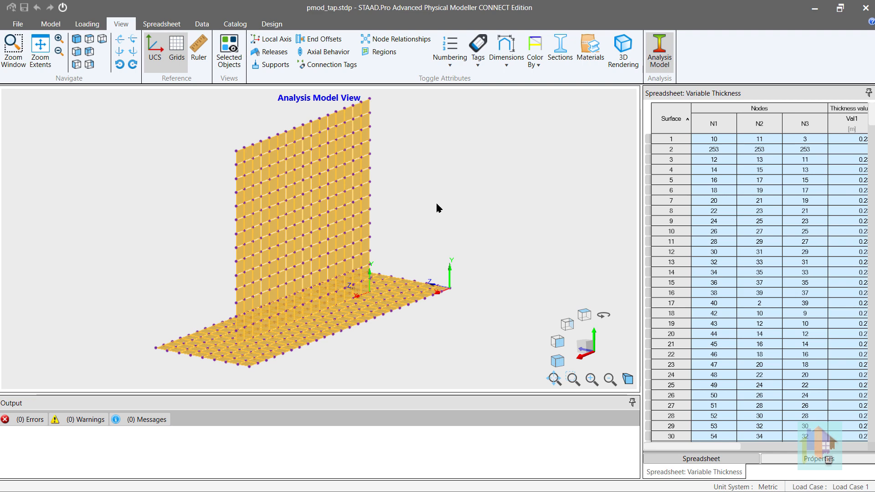
middle_click_drag(390, 222, 388, 223)
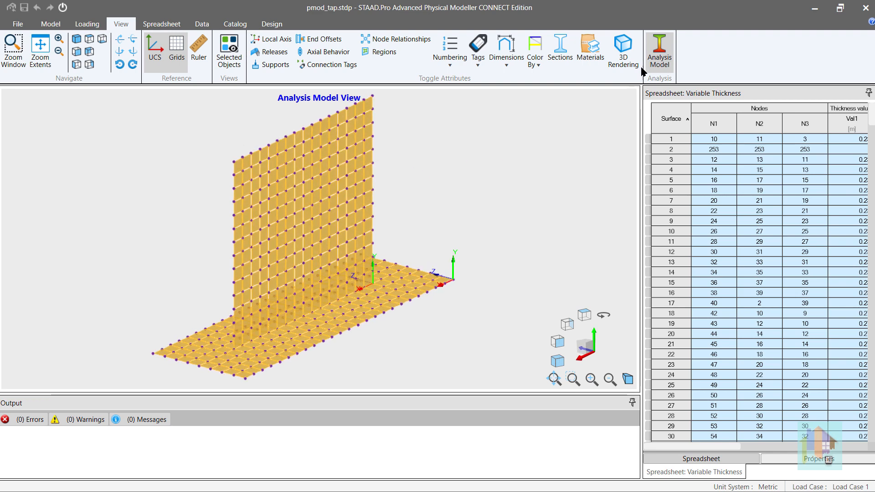
left_click(668, 41)
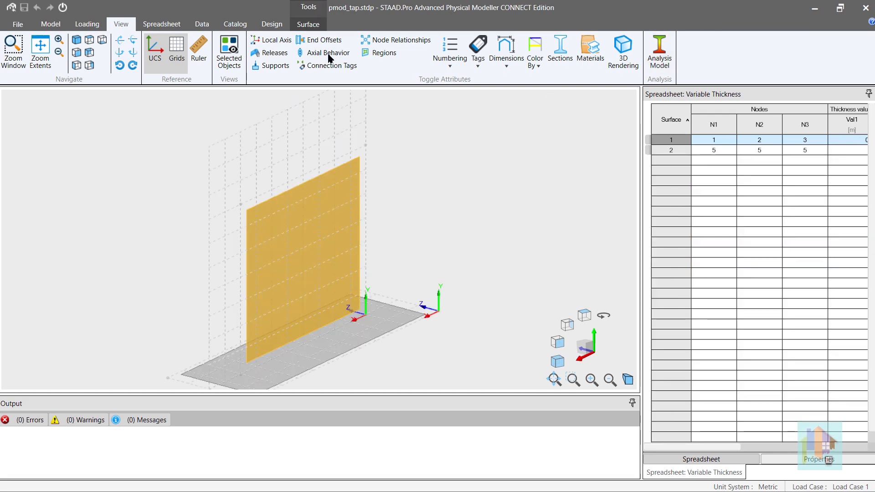
- Examine the Variable type's node and thickness settings for the wall surface, and cancel without assigning them
left_click(308, 25)
left_click(43, 45)
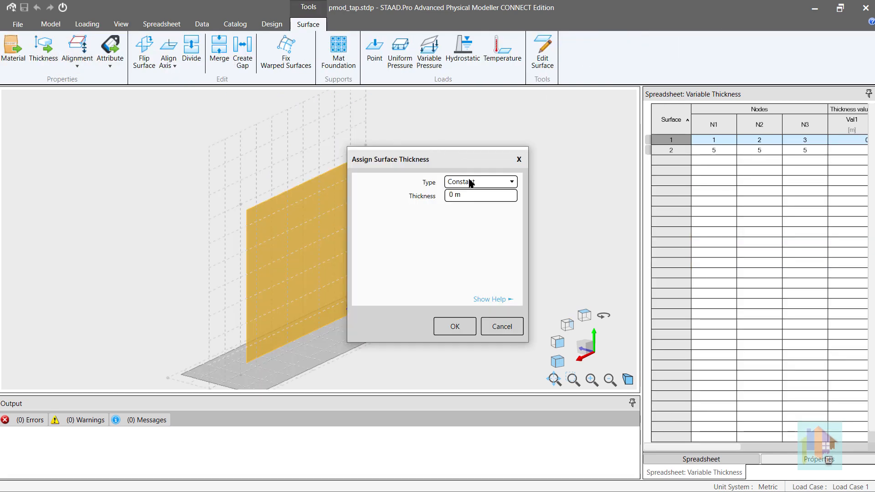
left_click(478, 184)
left_click(477, 210)
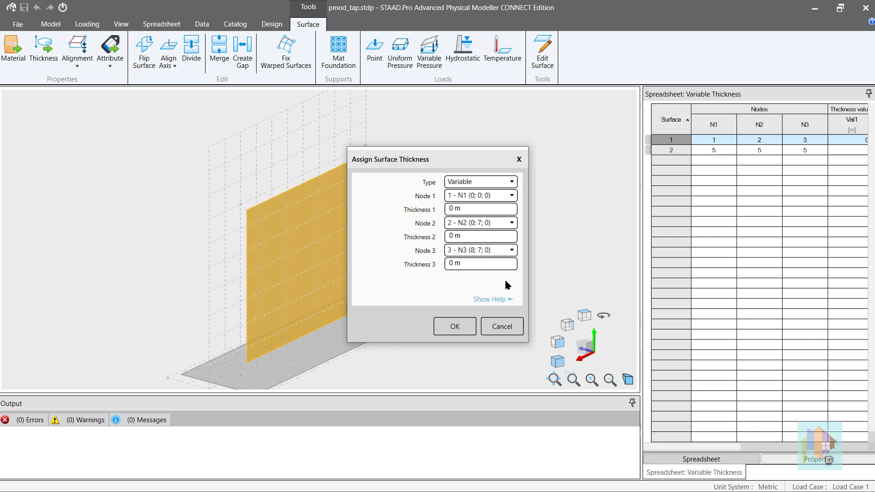
left_click(499, 328)
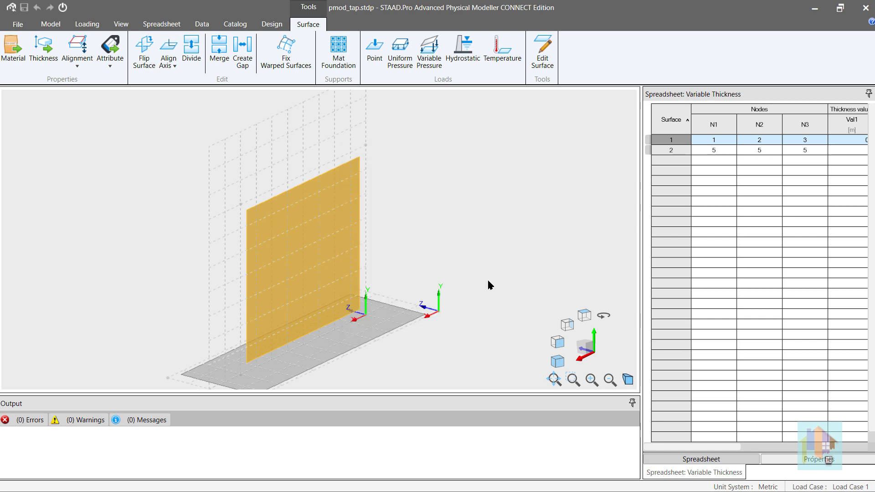
- Examine the analysis model of the wall and base with 3D rendering on, and exit the analysis model view
left_click(457, 227)
left_click(121, 24)
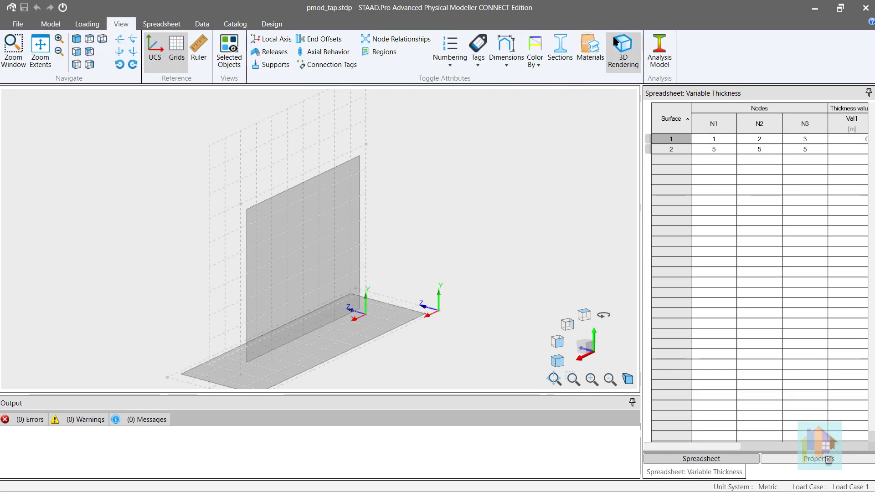
left_click(623, 50)
left_click(659, 42)
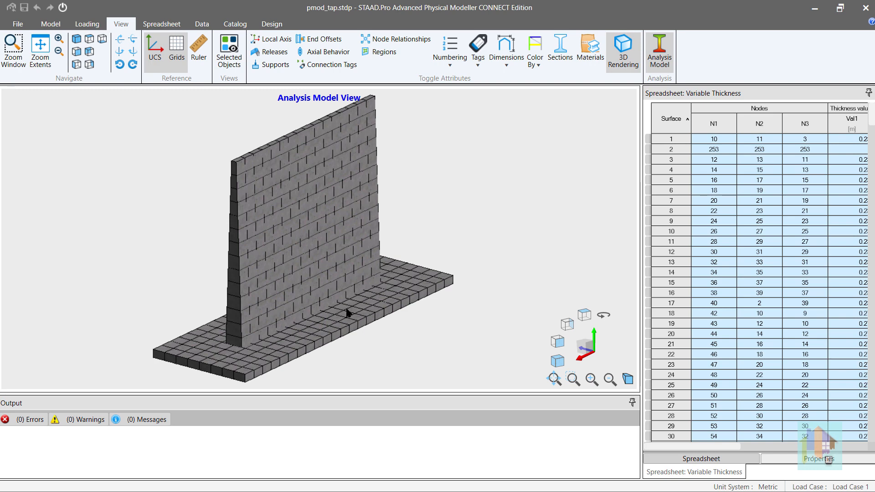
left_click(113, 139)
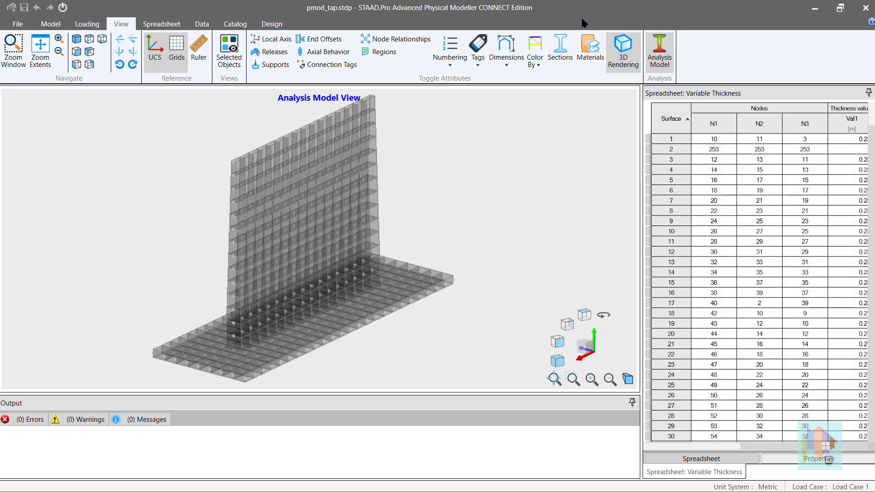
left_click(659, 50)
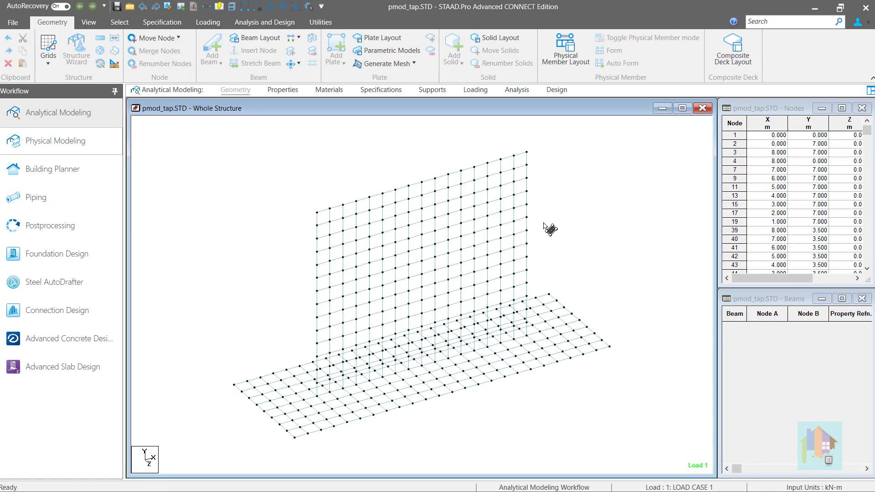
- In the STAAD.Pro analytical model, highlight the plates assigned the 0.27, 0.31 and 0.45 variable thickness properties in turn
left_click(292, 91)
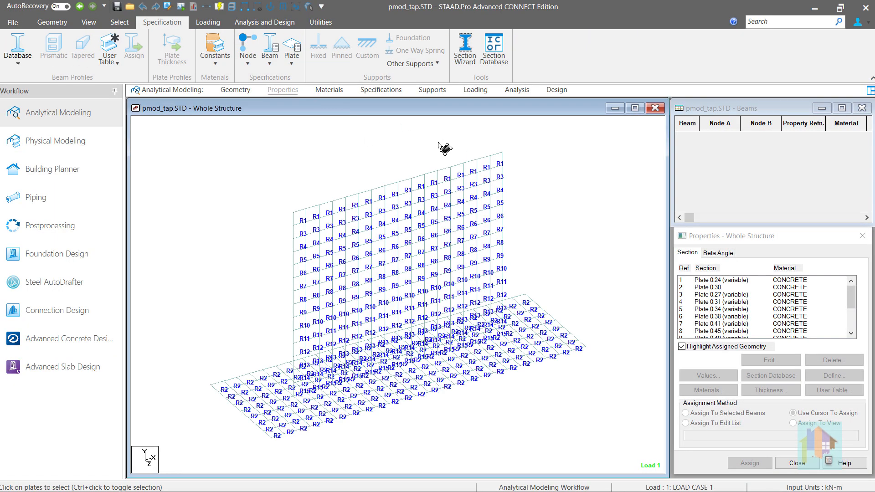
left_click(705, 295)
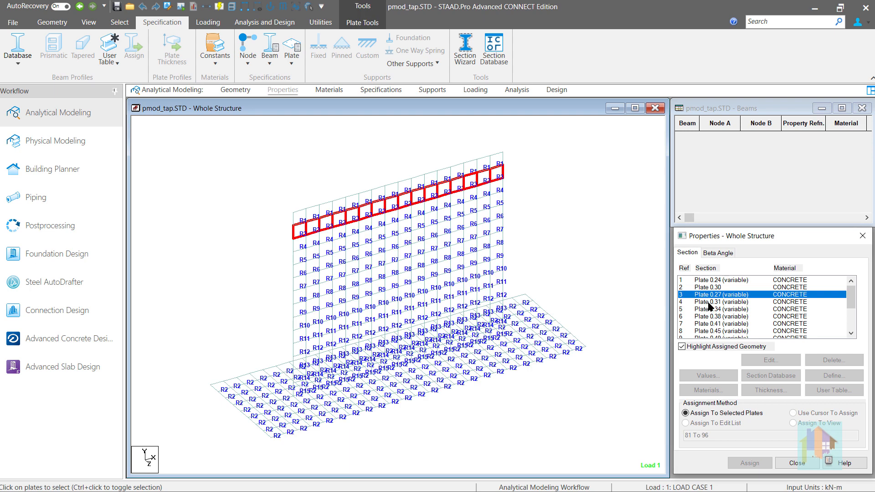
left_click(709, 303)
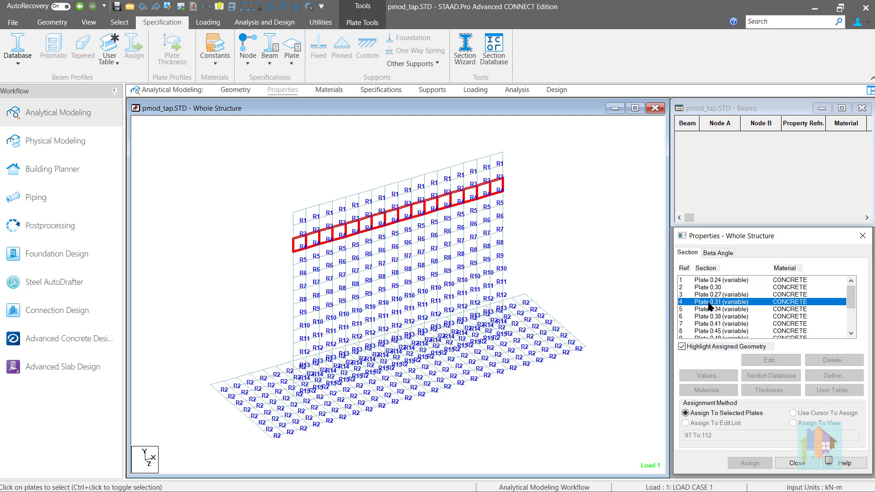
left_click(709, 332)
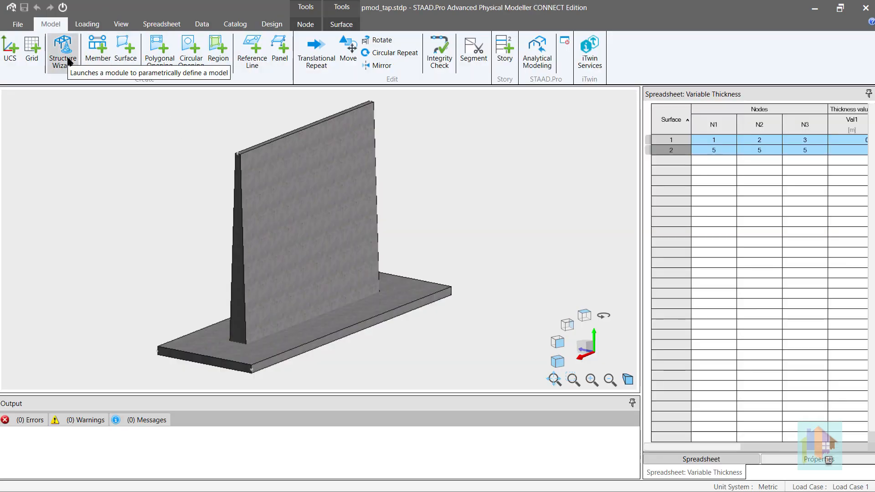
- Launch the Structure Wizard from the physical modeler and load the Modular Tank Tapered template
left_click(69, 60)
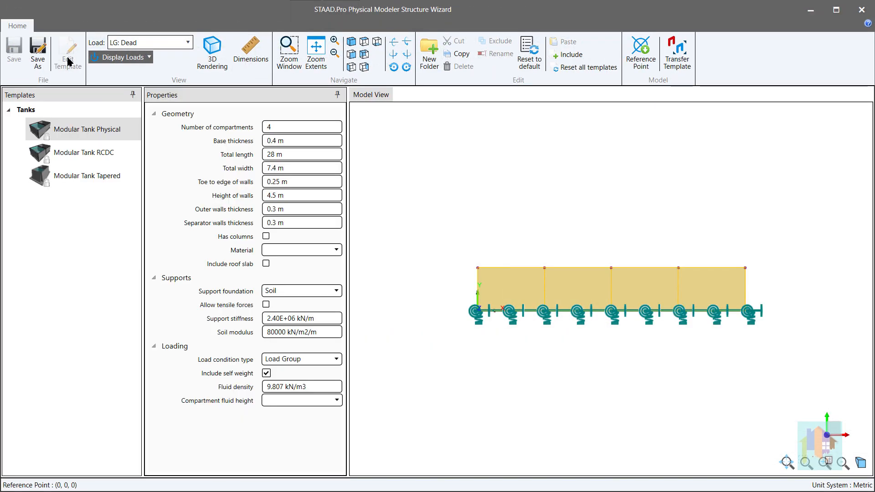
left_click(111, 136)
left_click(93, 177)
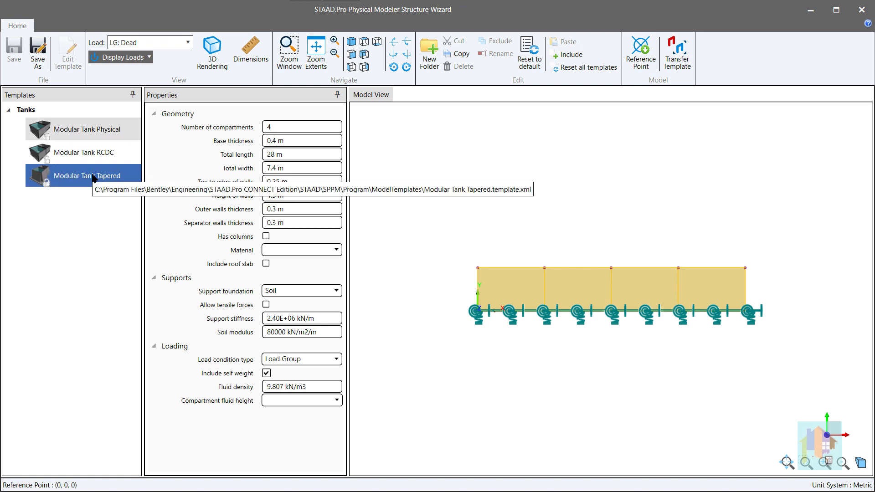
left_click(93, 177)
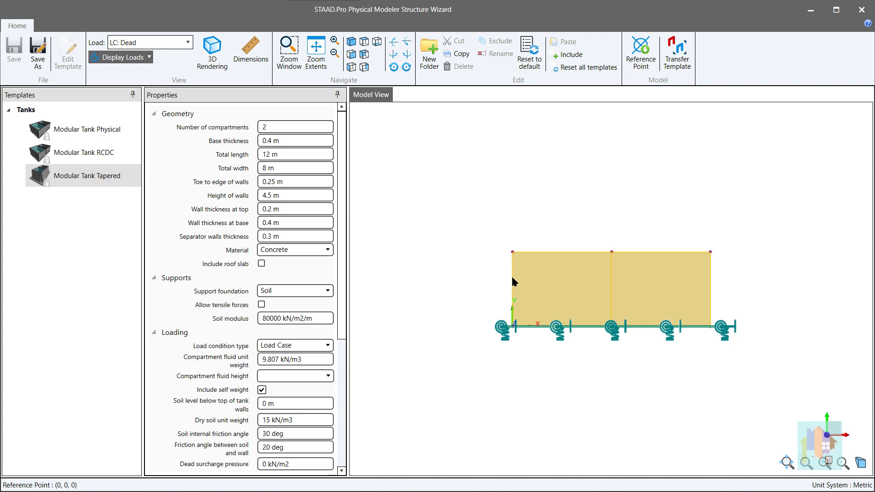
- Inspect the tapered tank obliquely with 3D rendering, and display its LC: Saturated Soil loading
middle_click_drag(513, 276, 532, 299)
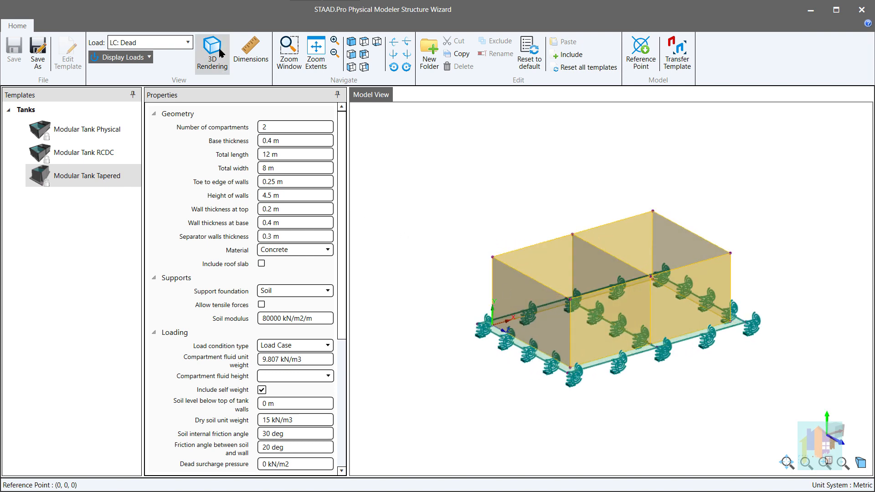
left_click(220, 54)
mouse_move(584, 322)
middle_mouse_down()
mouse_move(621, 327)
mouse_move(579, 332)
middle_mouse_up()
left_click(188, 43)
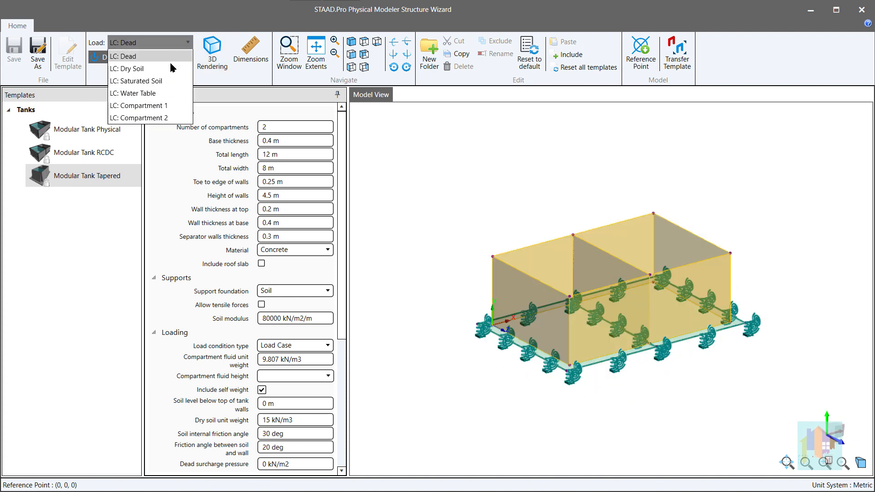
left_click(136, 80)
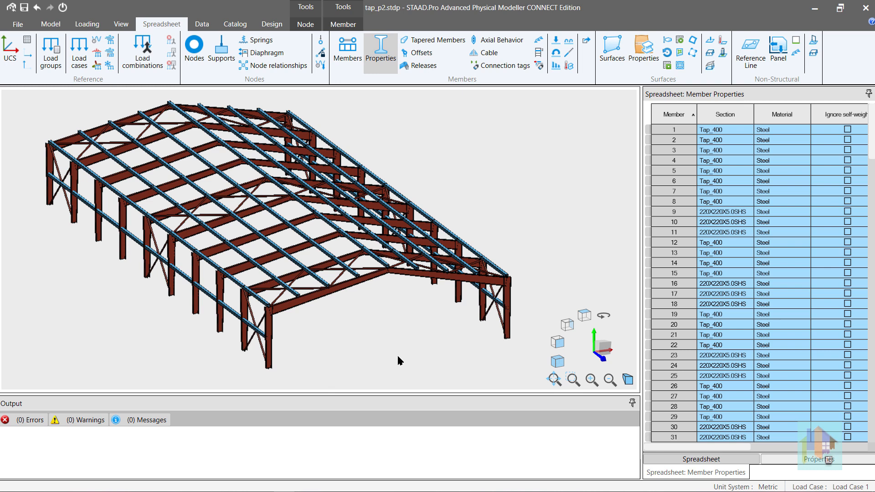
- Select the front-left tapered rafter of the portal frame building, member 62, and start its export to RAM SBeam
left_click(272, 24)
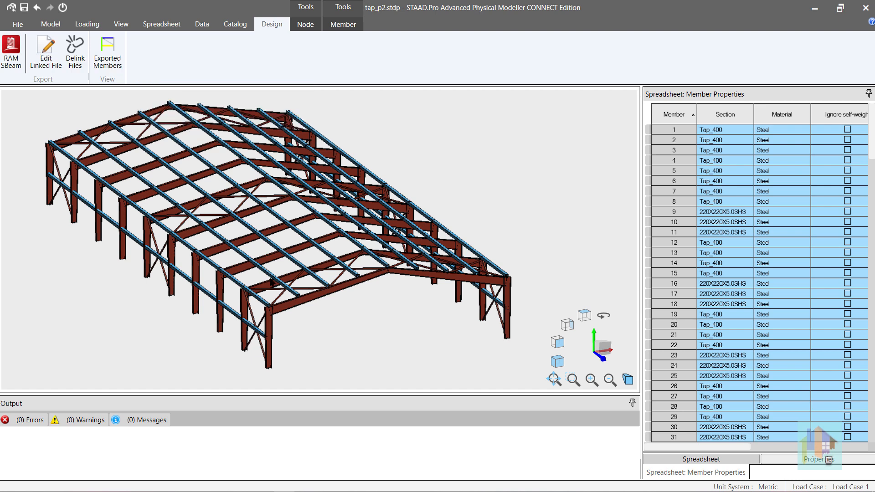
left_click(309, 302)
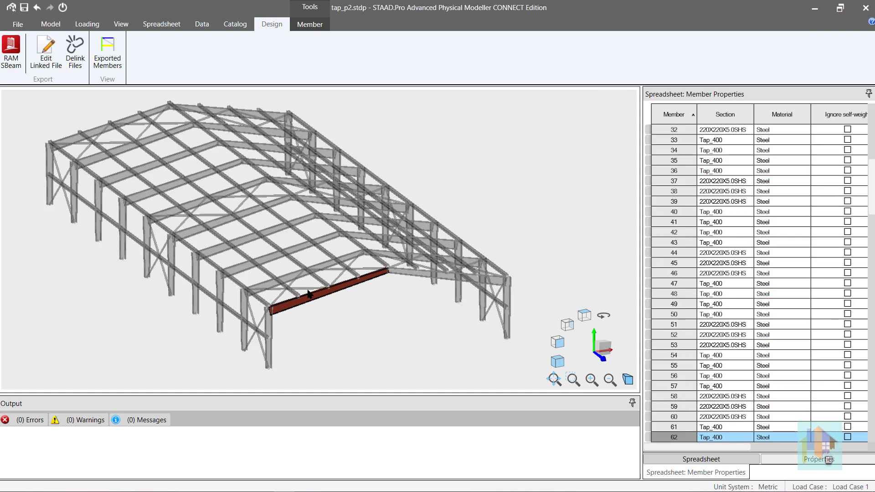
left_click(11, 51)
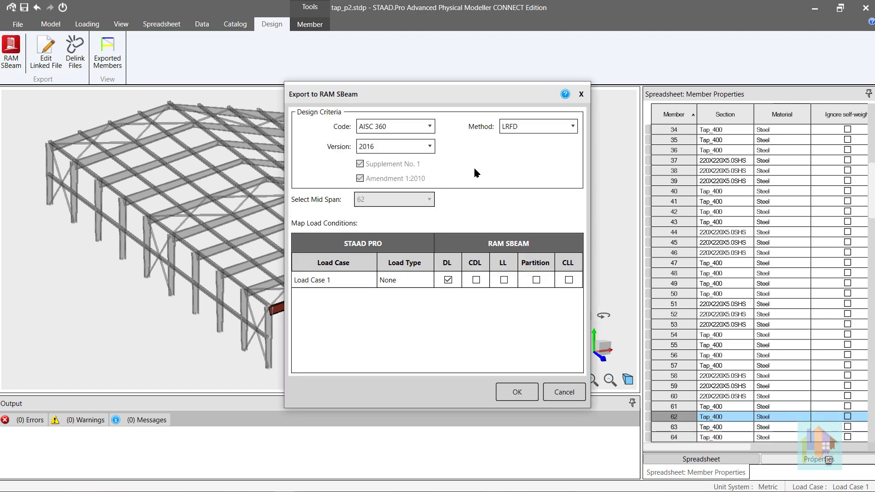
- Set the export criteria to AISC 360, version 2016 and method LRFD, map Load Case 1 to DL, and export the beam
left_click(428, 128)
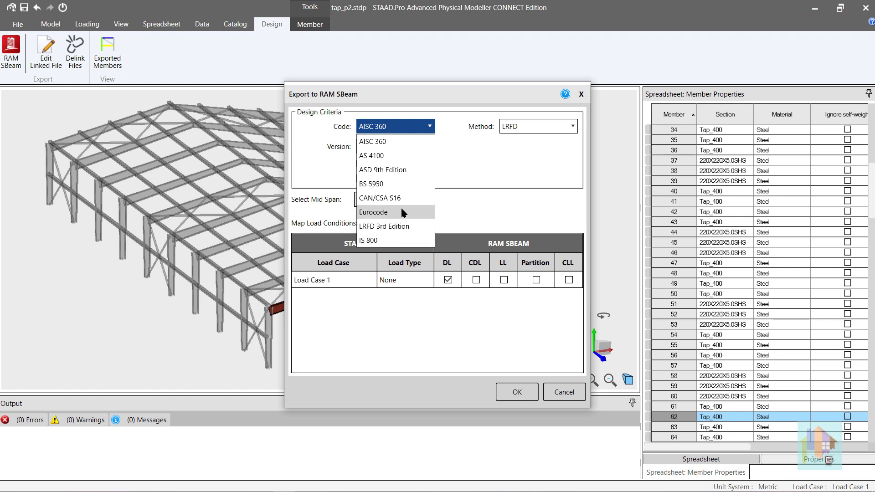
left_click(401, 142)
left_click(402, 149)
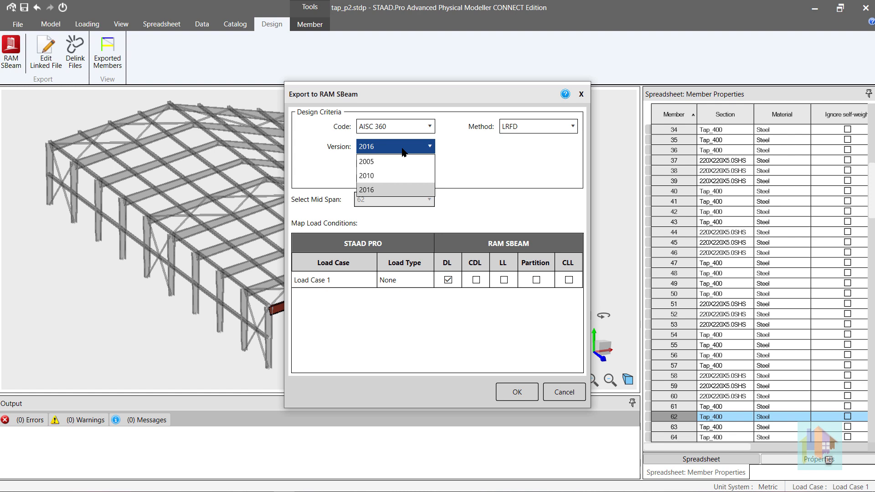
left_click(402, 148)
left_click(521, 134)
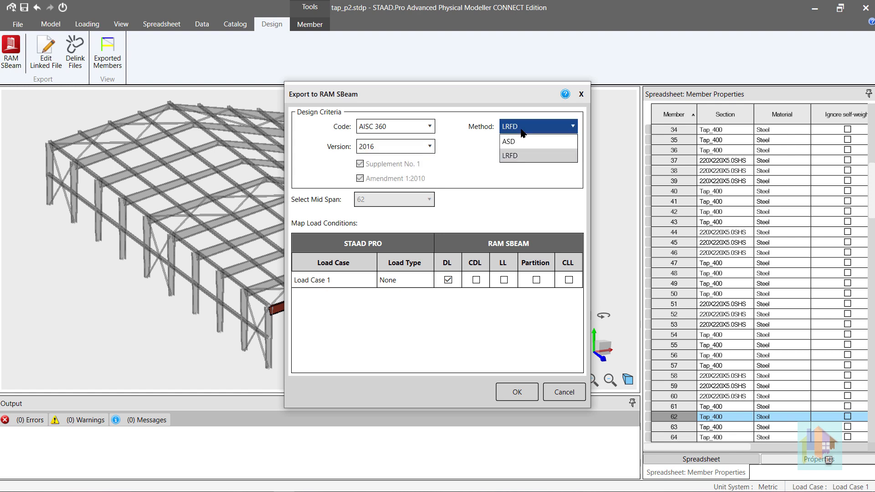
left_click(513, 156)
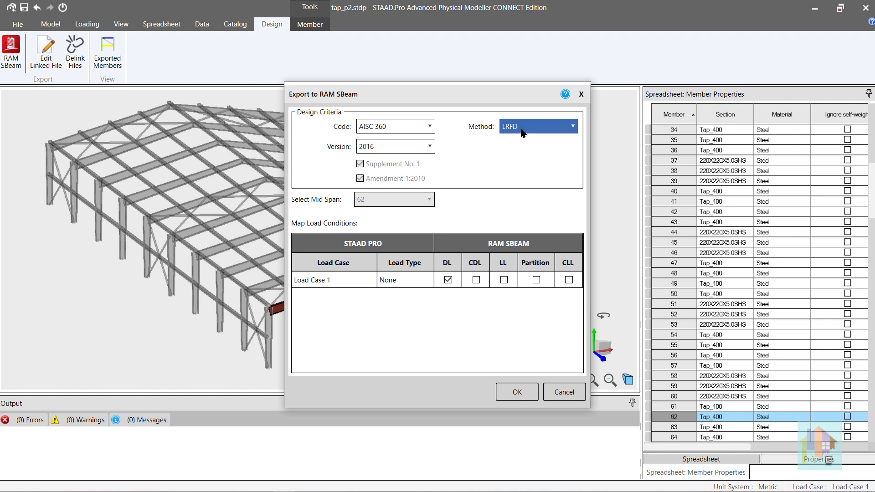
left_click(449, 280)
left_click(518, 391)
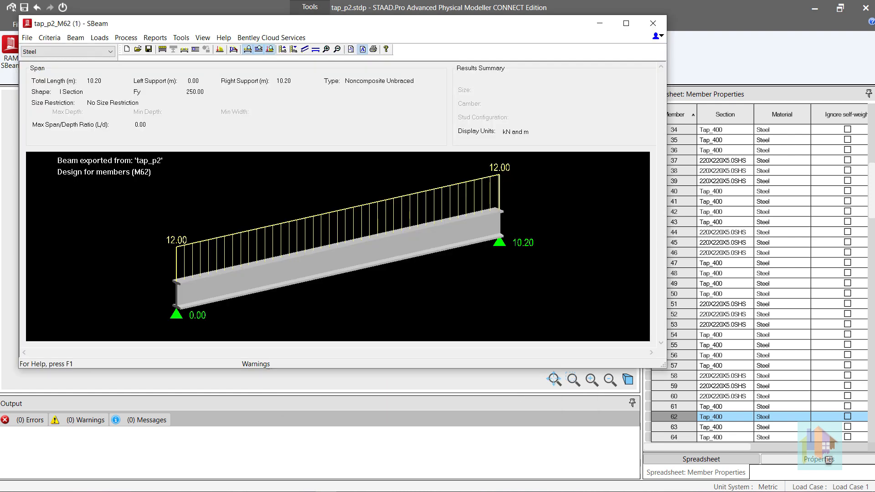
- In RAM SBeam, run the beam design for the exported member, optimize its section and accept the result
left_click(54, 39)
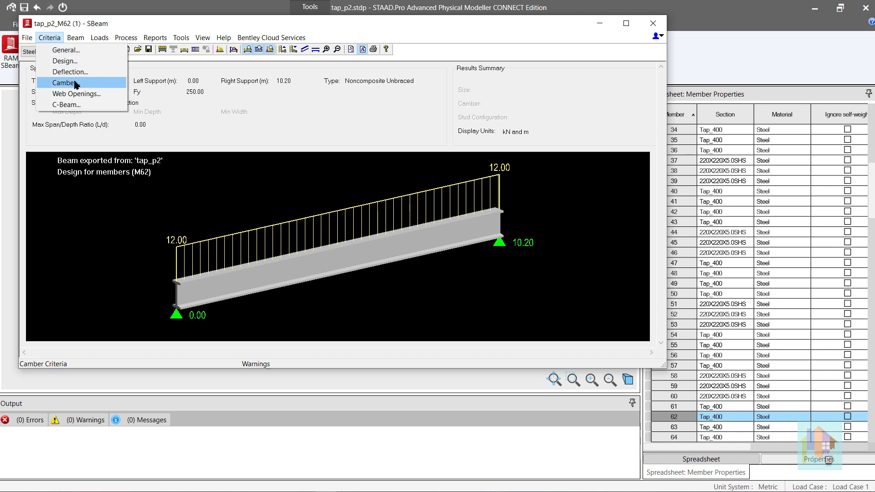
mouse_move(81, 41)
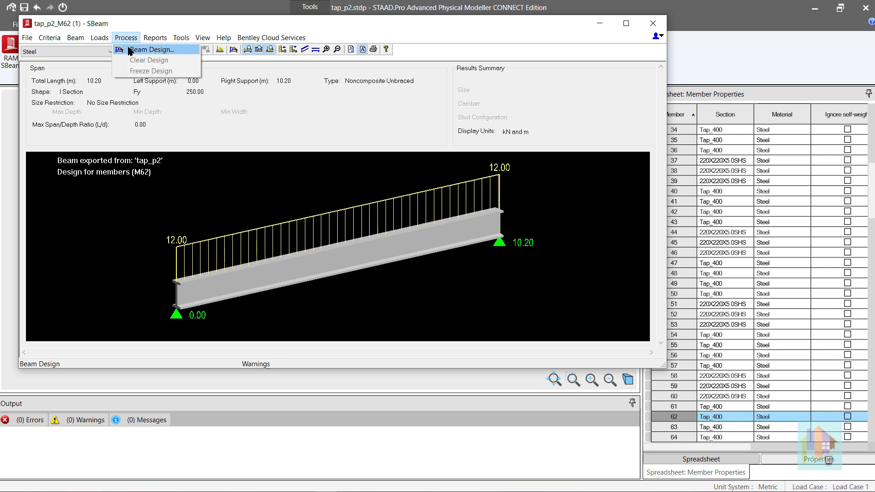
left_click(129, 50)
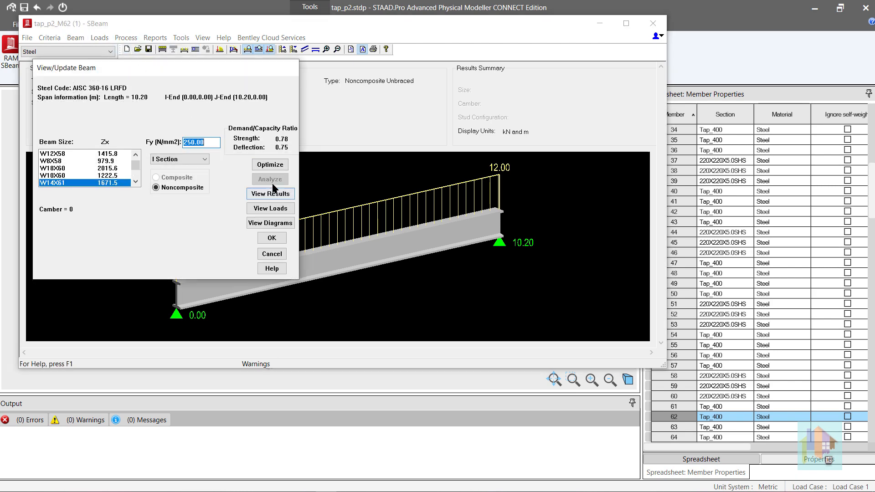
left_click(274, 164)
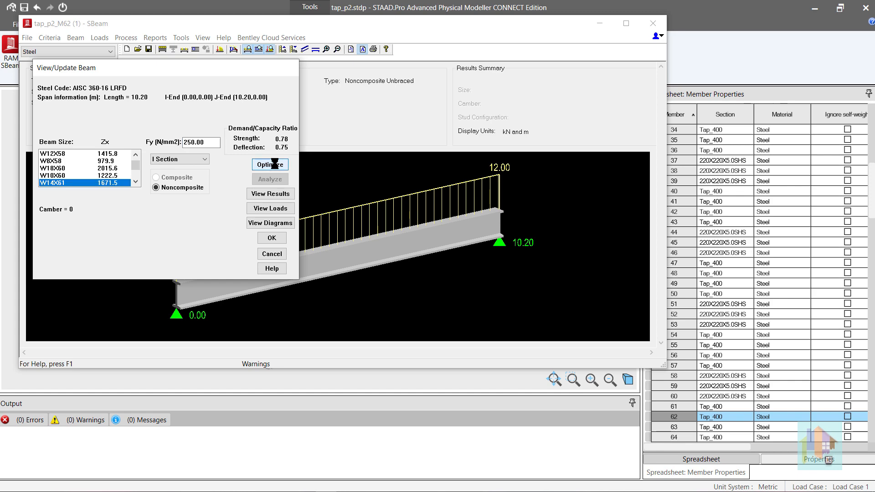
left_click(272, 237)
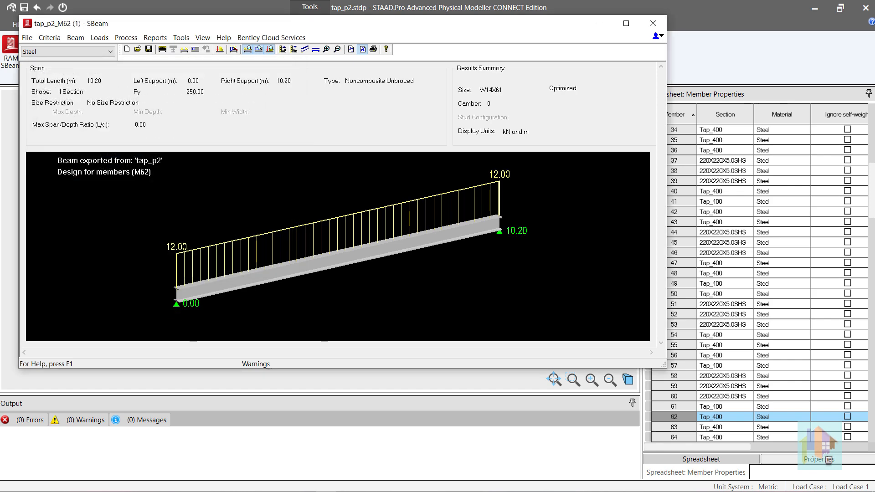
- Switch the beam type from steel to C-Beam to show a castellated section, and close RAM SBeam
left_click(110, 53)
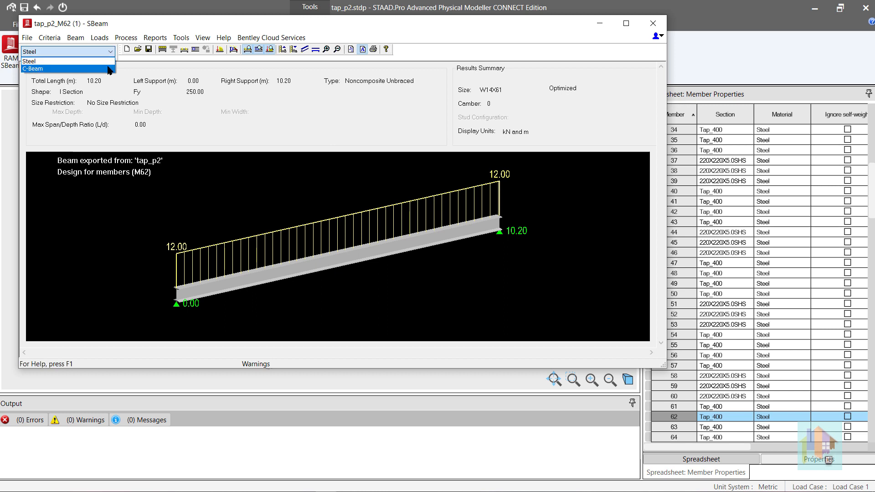
left_click(109, 68)
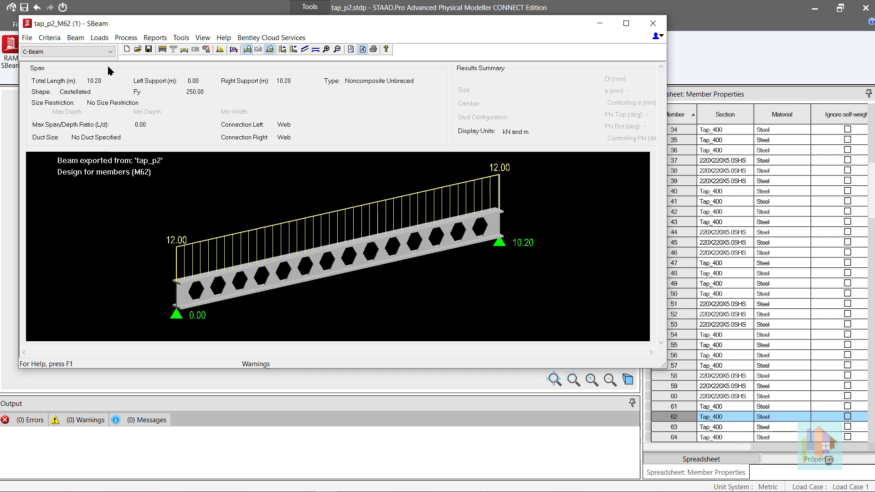
left_click(653, 24)
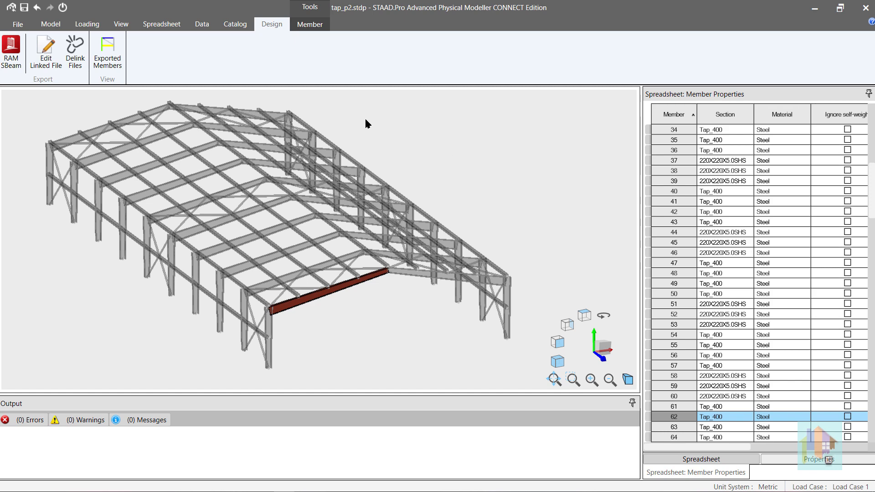
- Clear the member selection, examine the physical model's Analysis model options, and close them with the settings as they are
left_click(446, 159)
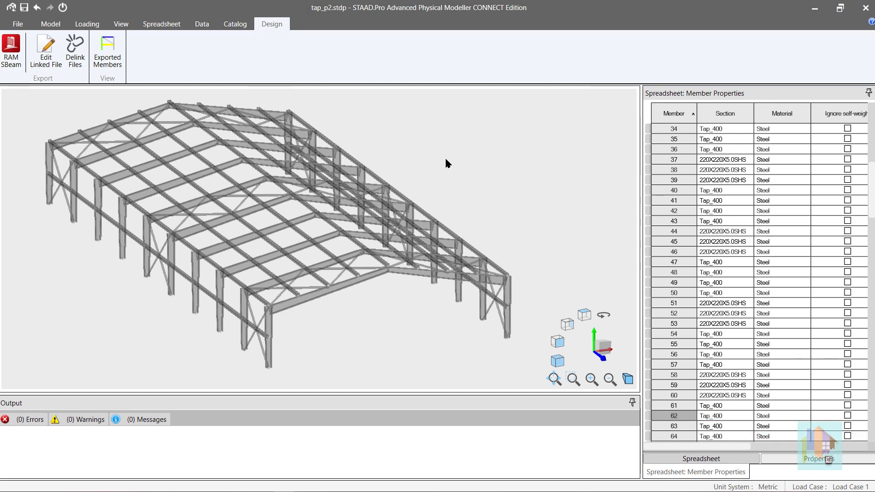
right_click(446, 160)
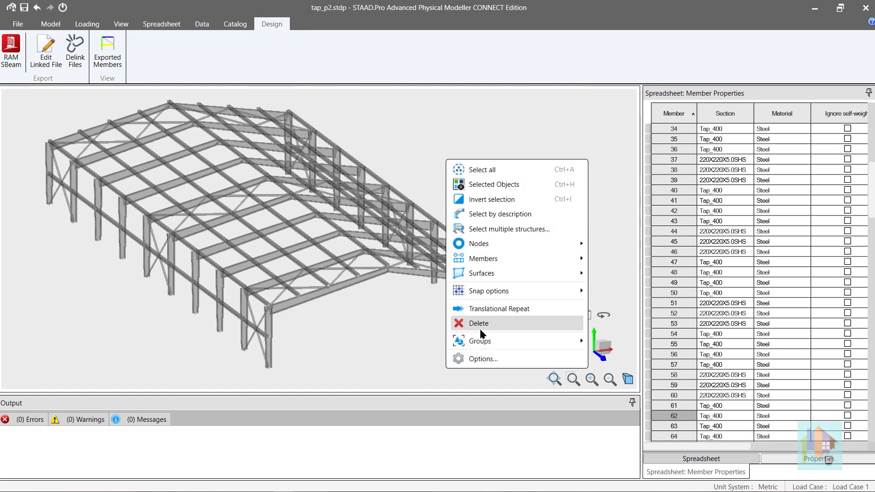
left_click(483, 359)
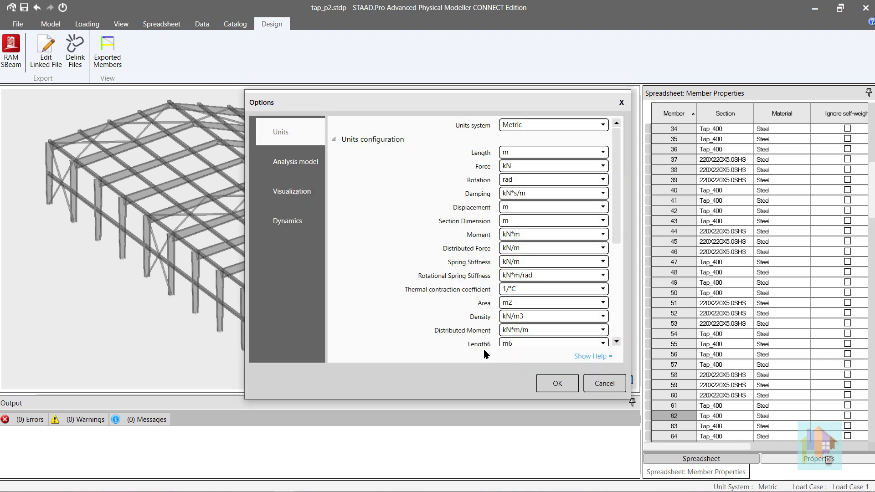
left_click(299, 162)
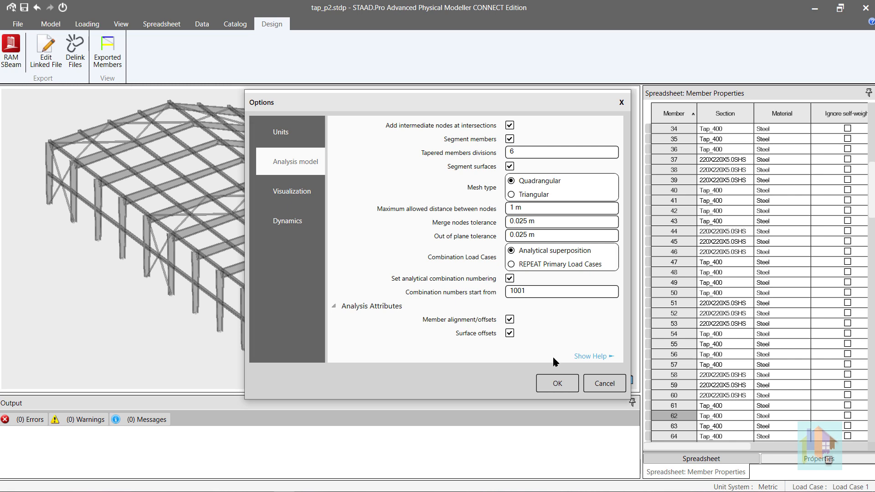
left_click(560, 381)
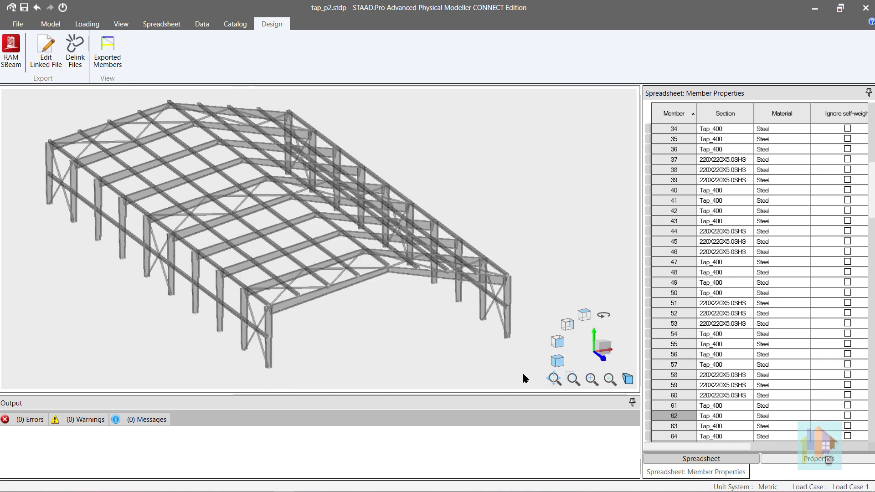
left_click(56, 24)
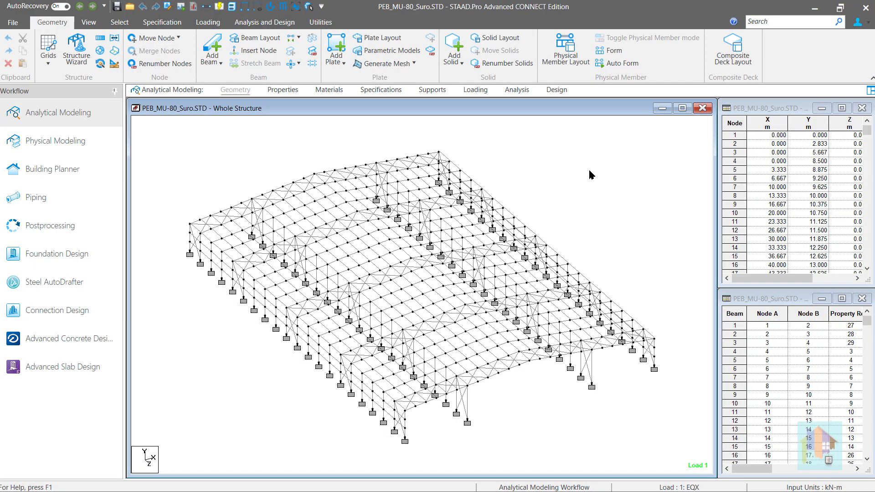
- From STAAD.Pro, bring up the STAAD.Pro Help contents in the browser and search for SET
left_click(732, 26)
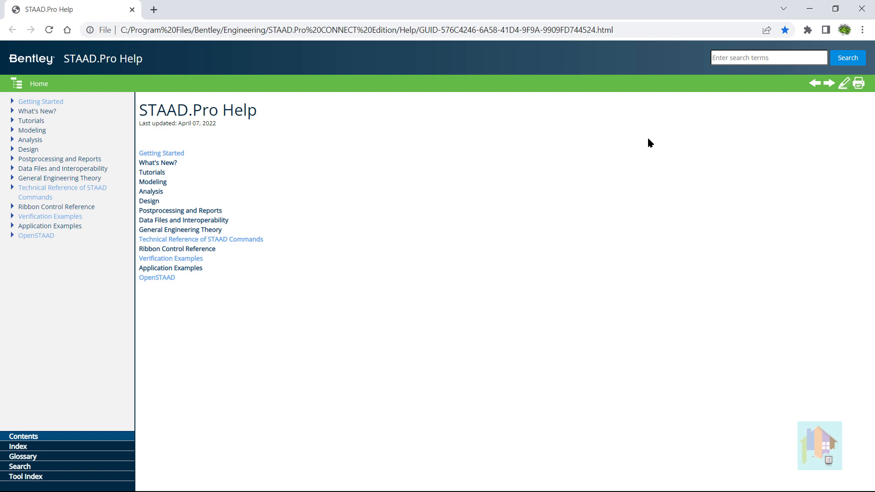
left_click(720, 59)
type("sE")
key("Return")
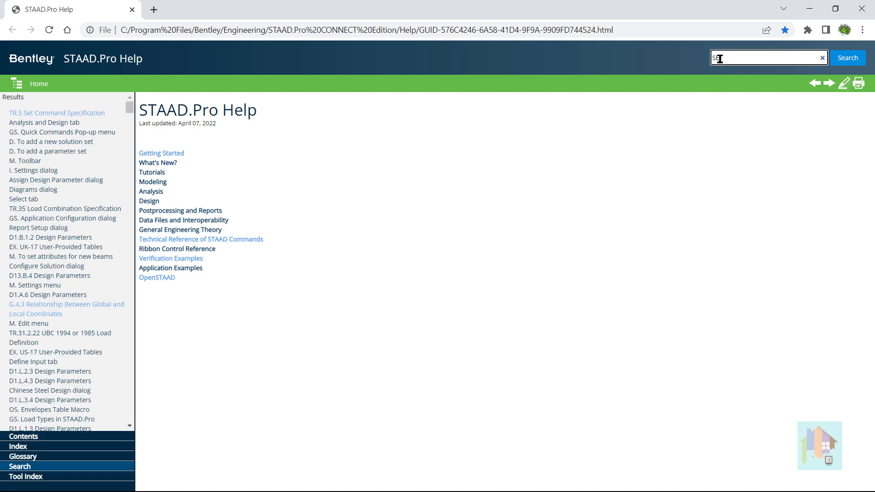
type("T")
- Open the TR.5 Set Command Specification topic and read through the common and less frequently used SET commands
left_click(102, 114)
scroll(388, 253, "down", 15)
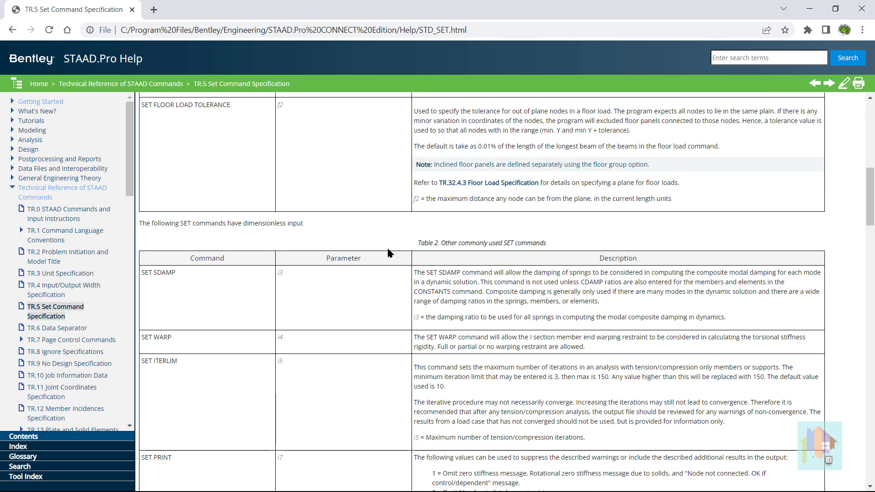
scroll(388, 253, "down", 15)
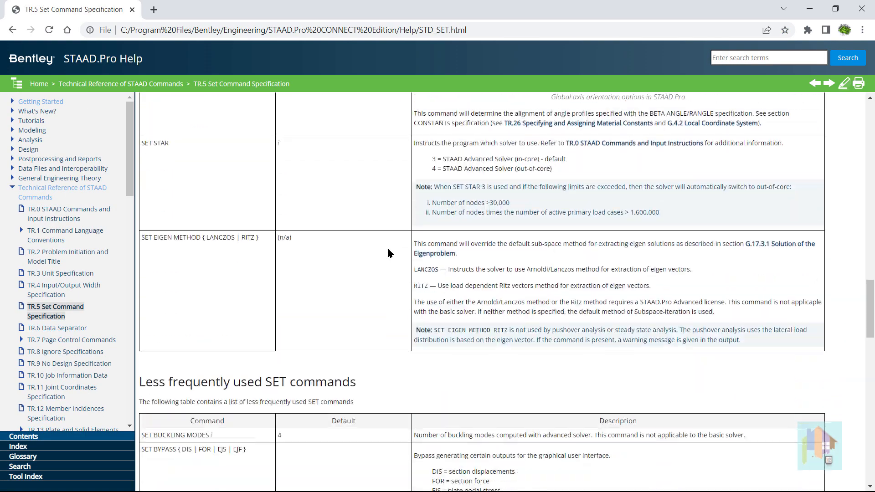
scroll(388, 253, "down", 12)
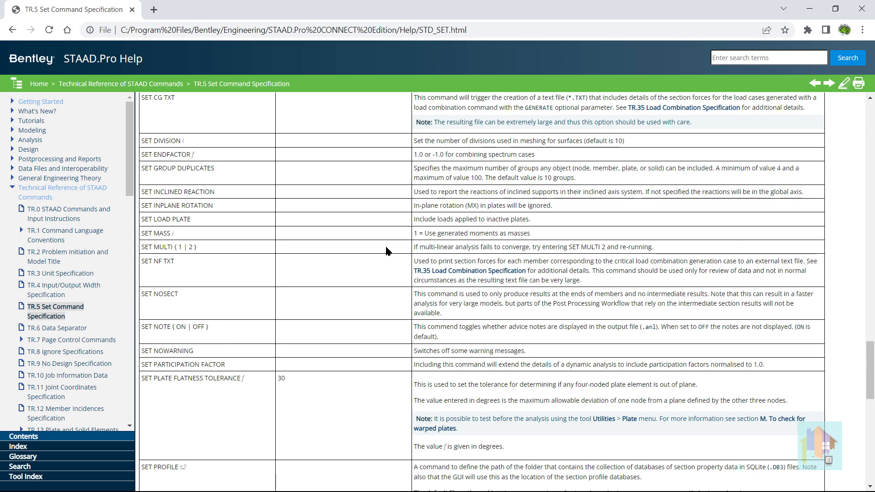
scroll(388, 252, "down", 3)
scroll(388, 252, "down", 2)
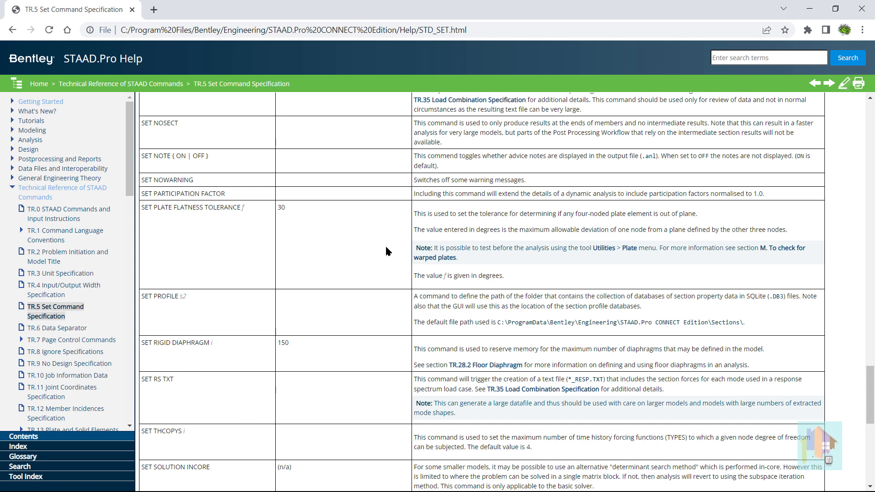
- Open the D8.A.7 Seismic Detailing per Section 12 topic in the Indian IS 800 - 2007 steel design help
left_click(13, 150)
left_click(22, 182)
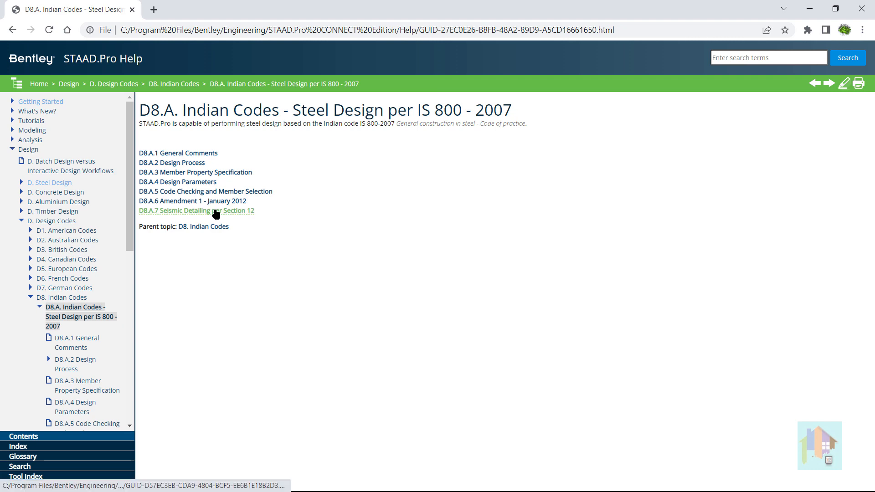
left_click(217, 211)
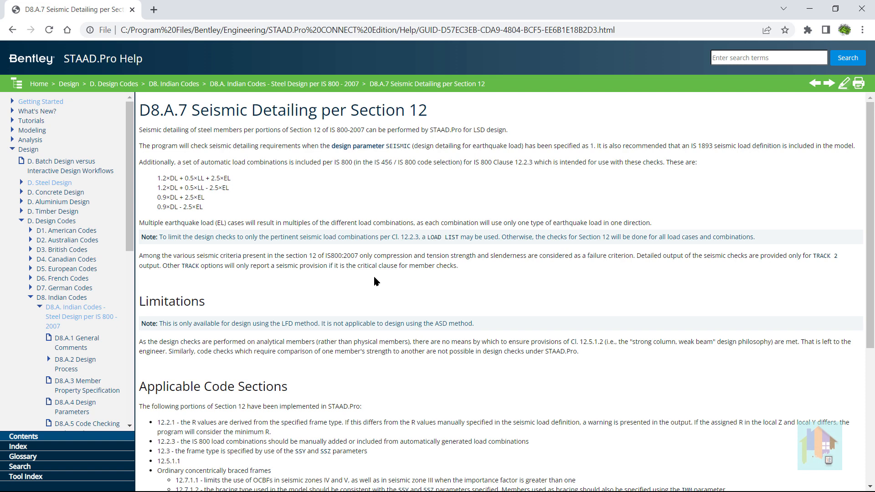
- Collapse the Design Codes topics and list the Canadian examples under V.09 Steel Design in Verification Examples
left_click(21, 221)
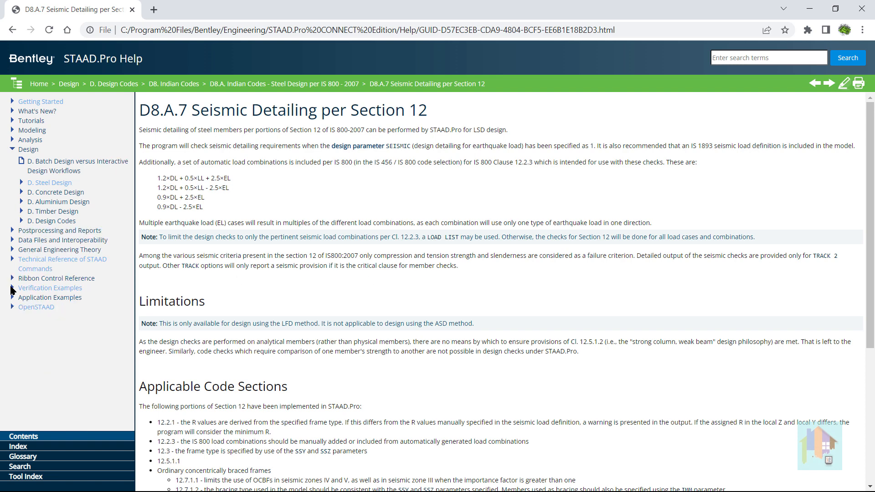
left_click(13, 289)
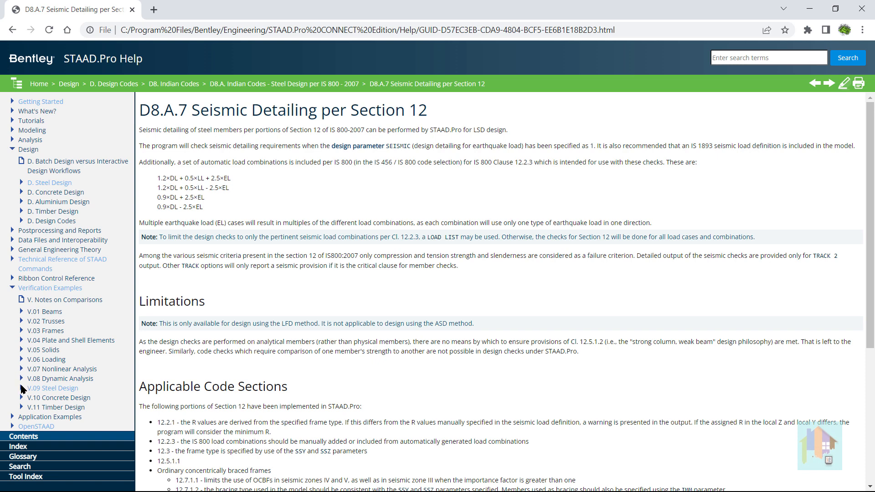
left_click(21, 388)
scroll(31, 377, "down", 2)
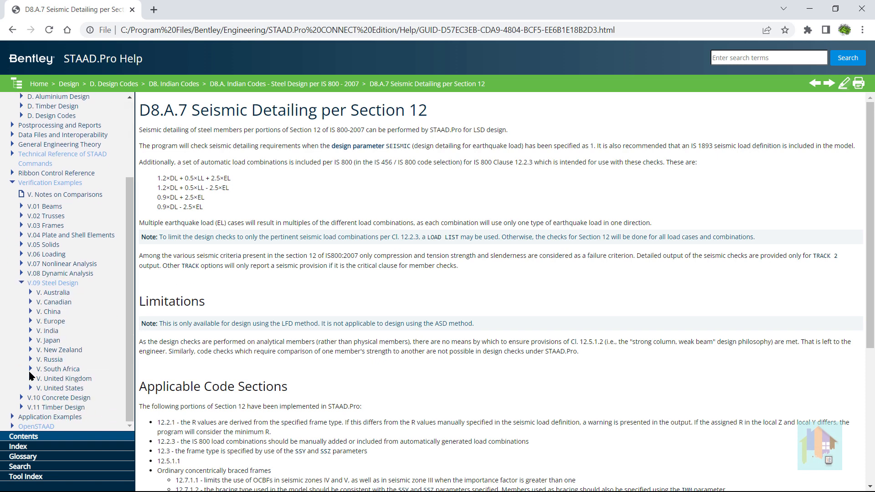
left_click(30, 302)
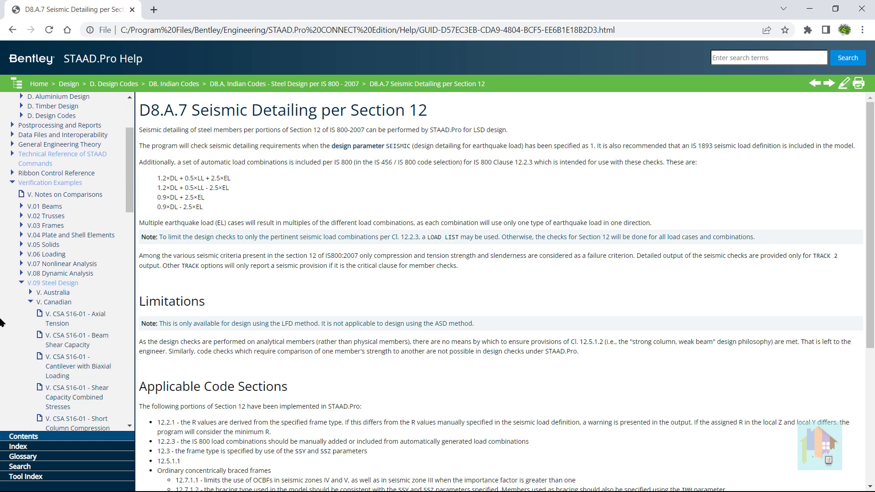